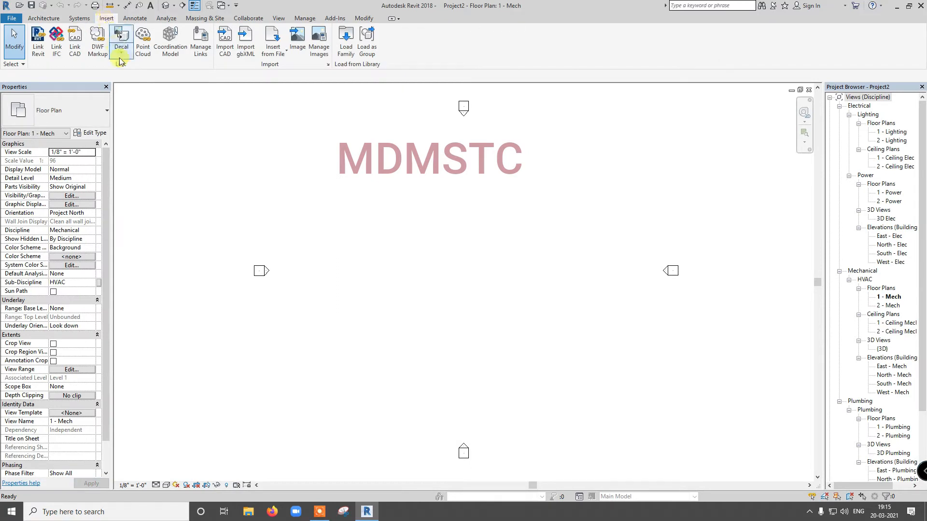
pyautogui.click(39, 54)
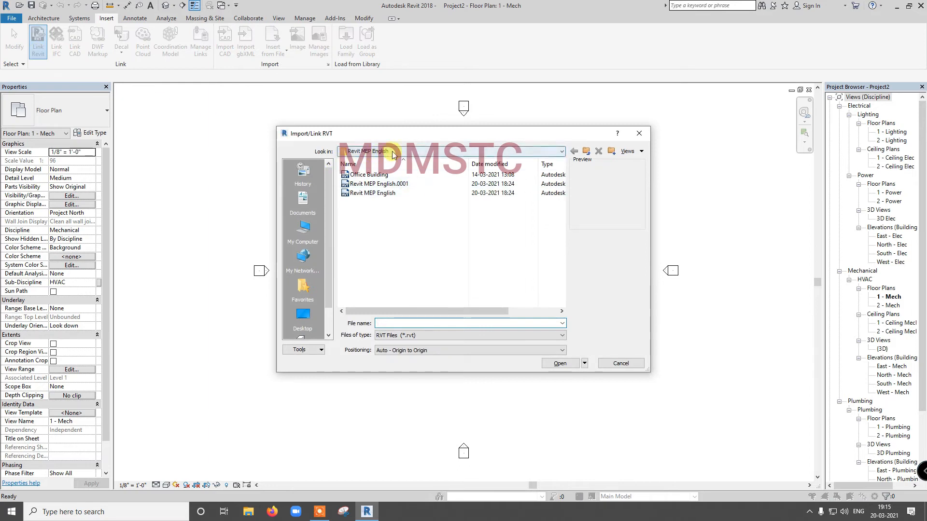
pyautogui.click(376, 176)
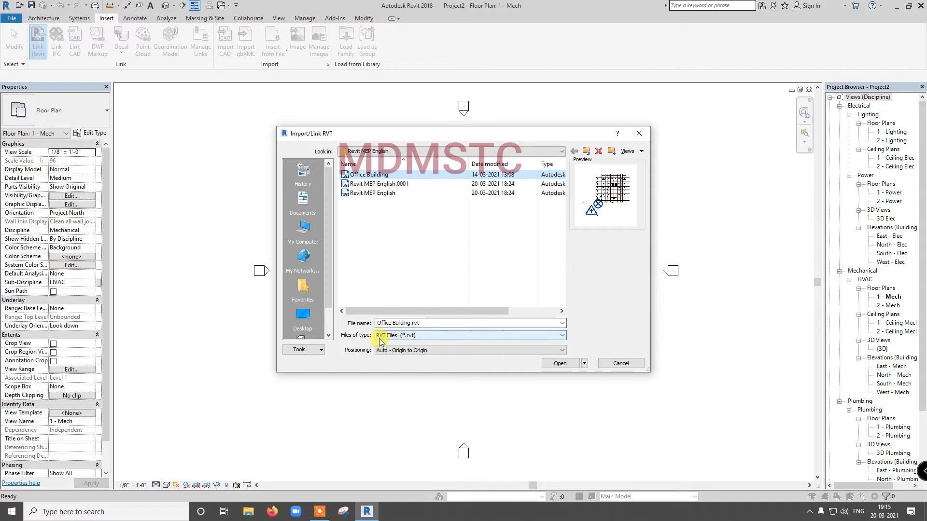
pyautogui.click(406, 338)
pyautogui.click(405, 341)
pyautogui.click(418, 350)
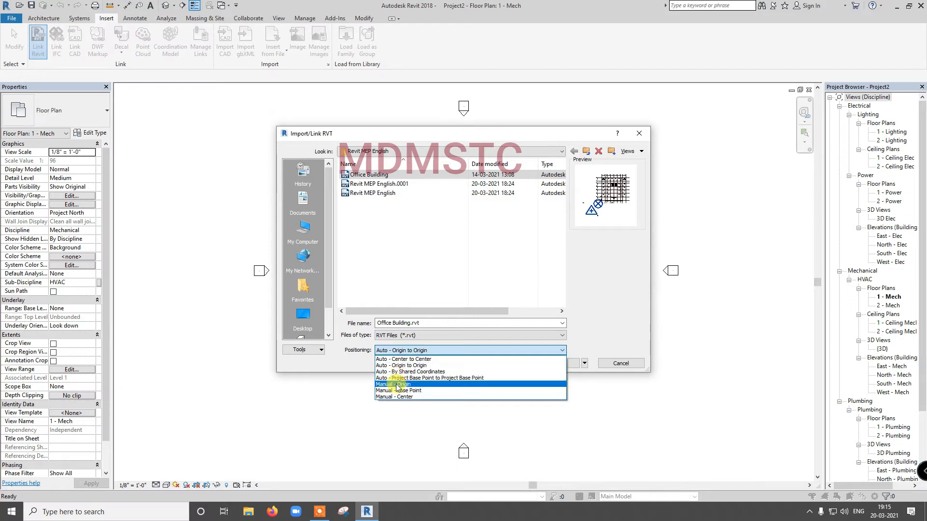
pyautogui.click(621, 367)
pyautogui.click(622, 365)
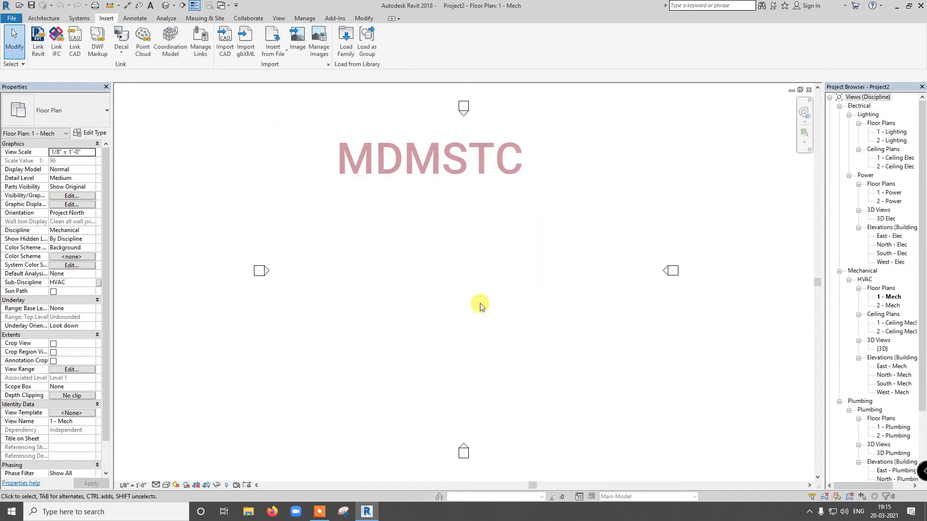
# - Turn on the Project Base Point and Survey Point subcategories of Site in the 1 - Mech plan's visibility overrides
pyautogui.click(280, 19)
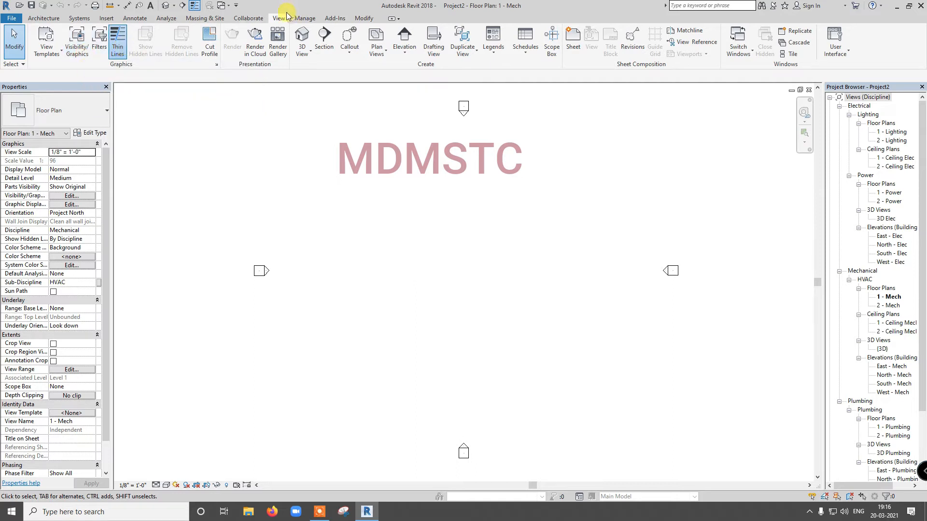
pyautogui.click(77, 43)
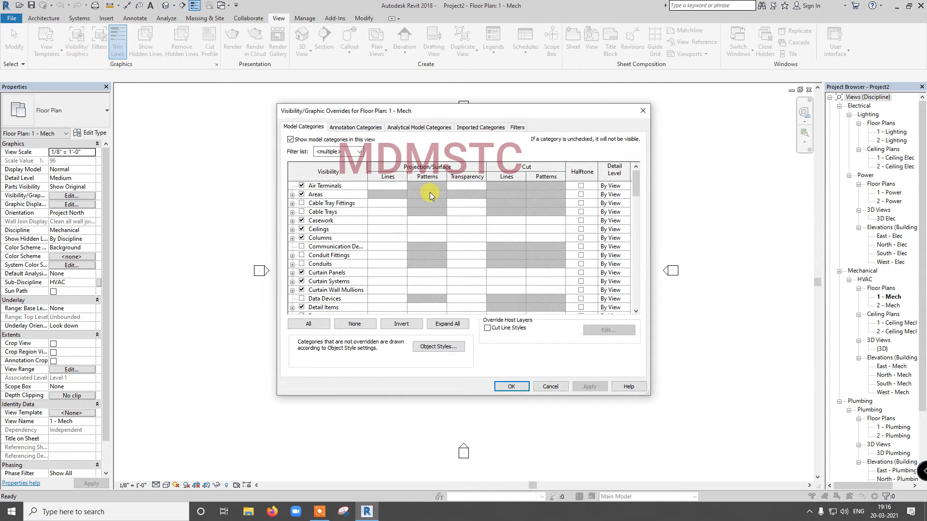
pyautogui.moveTo(638, 187); pyautogui.dragTo(646, 270)
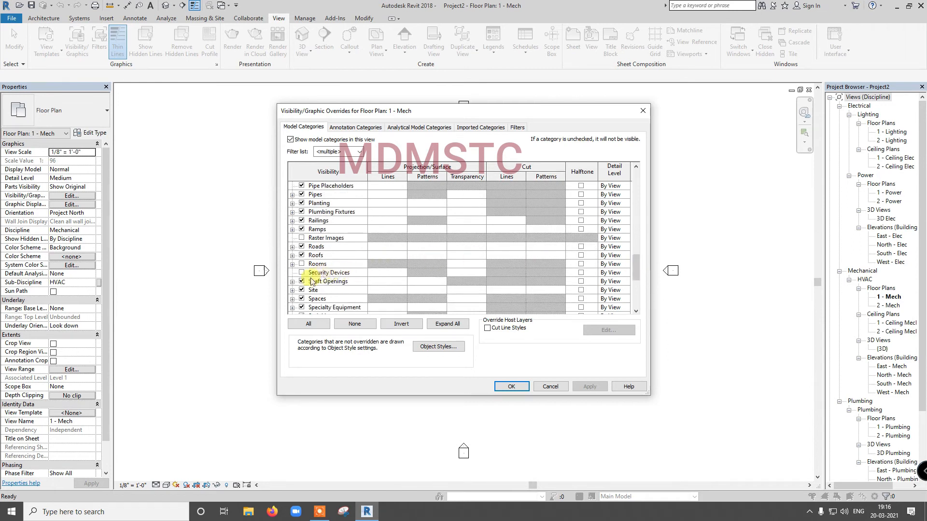
pyautogui.click(293, 290)
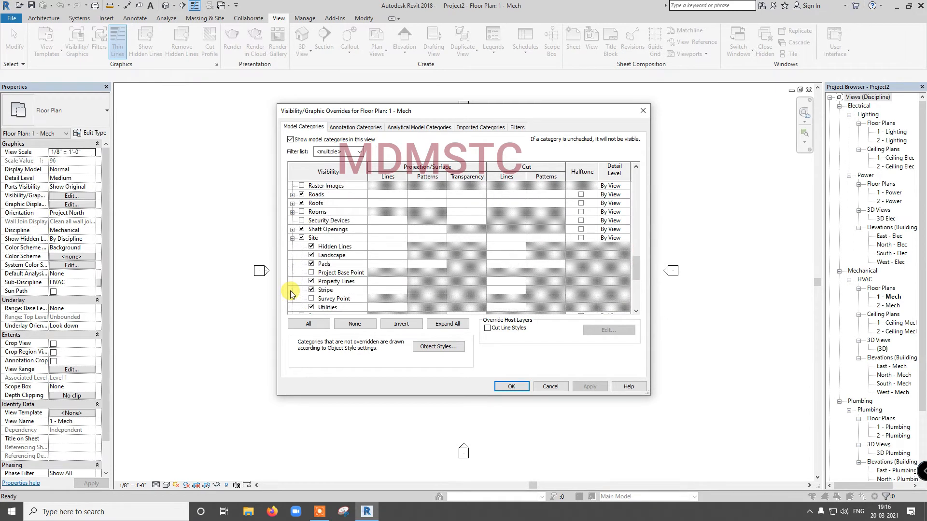
pyautogui.click(311, 273)
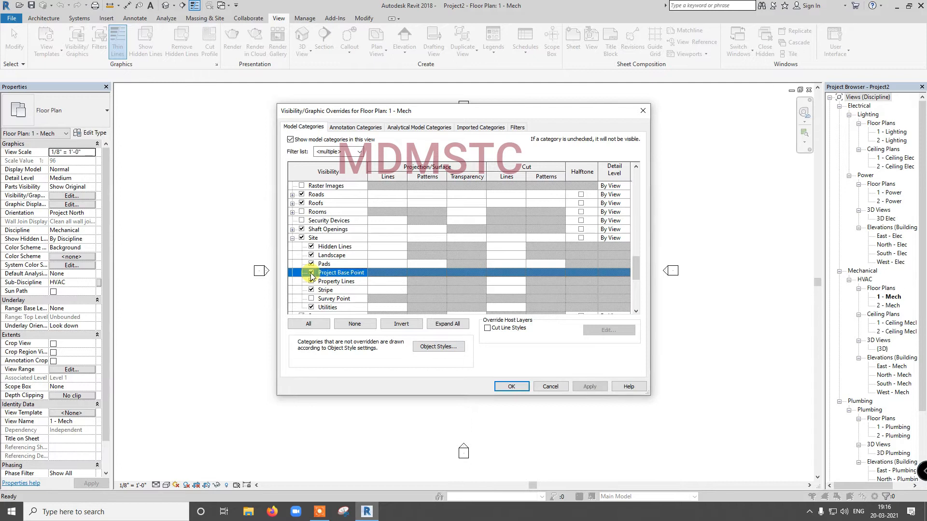
pyautogui.click(311, 298)
pyautogui.click(513, 387)
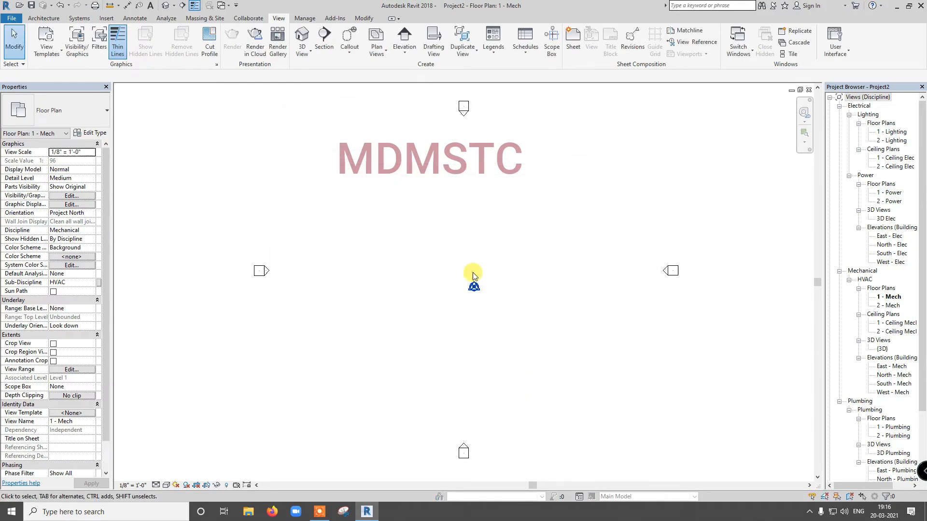
# - Link Office Building.rvt with Manual - Origin positioning, place it in the plan, and undo the link
pyautogui.click(108, 20)
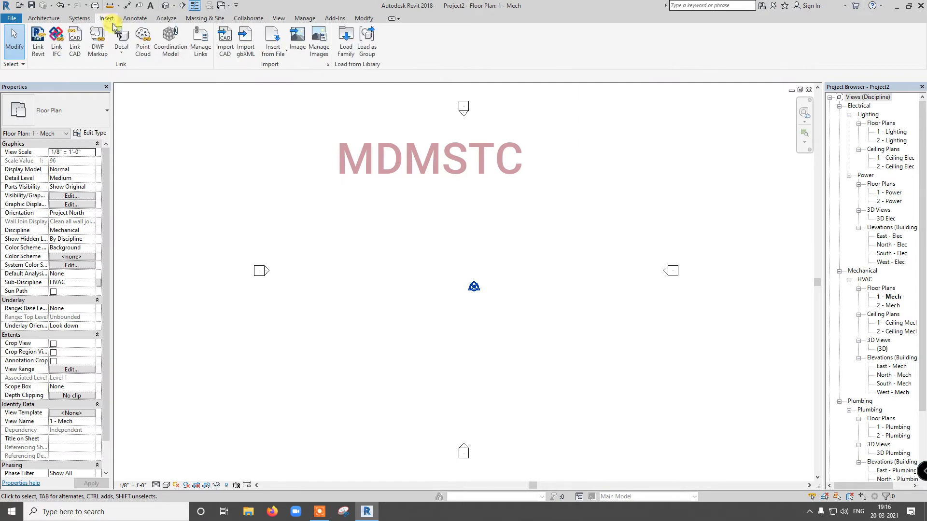
pyautogui.click(39, 46)
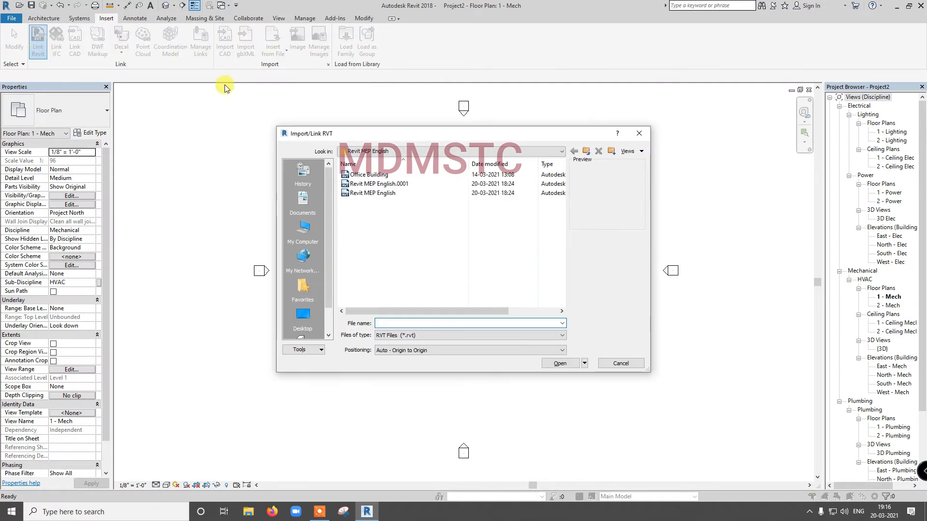
pyautogui.click(372, 174)
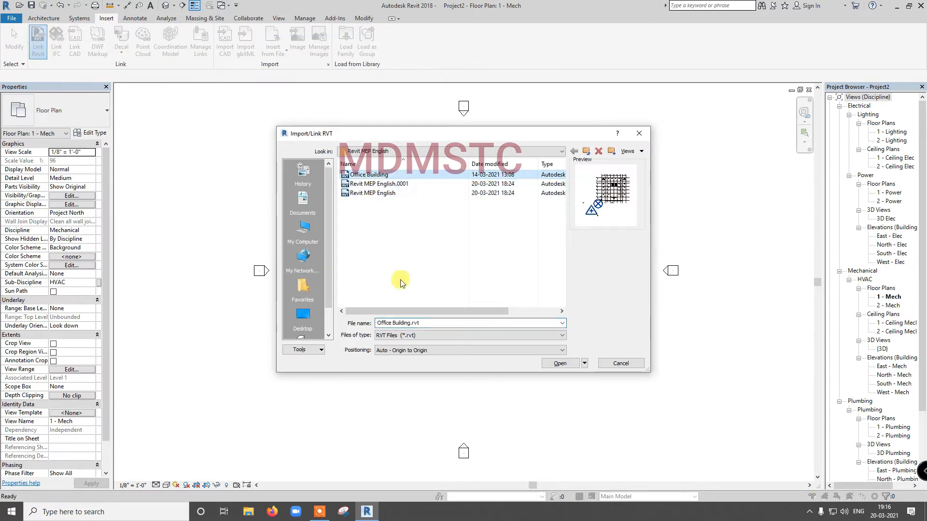
pyautogui.click(414, 351)
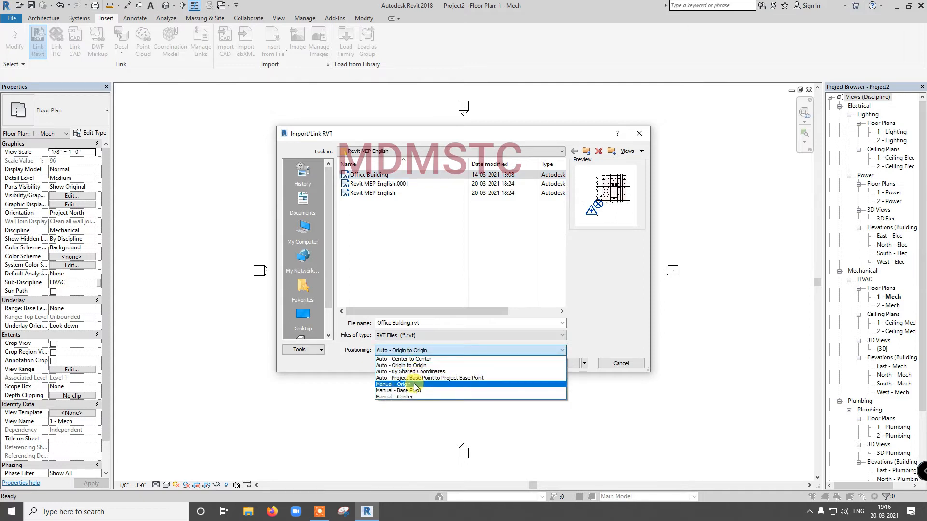
pyautogui.click(414, 385)
pyautogui.click(560, 363)
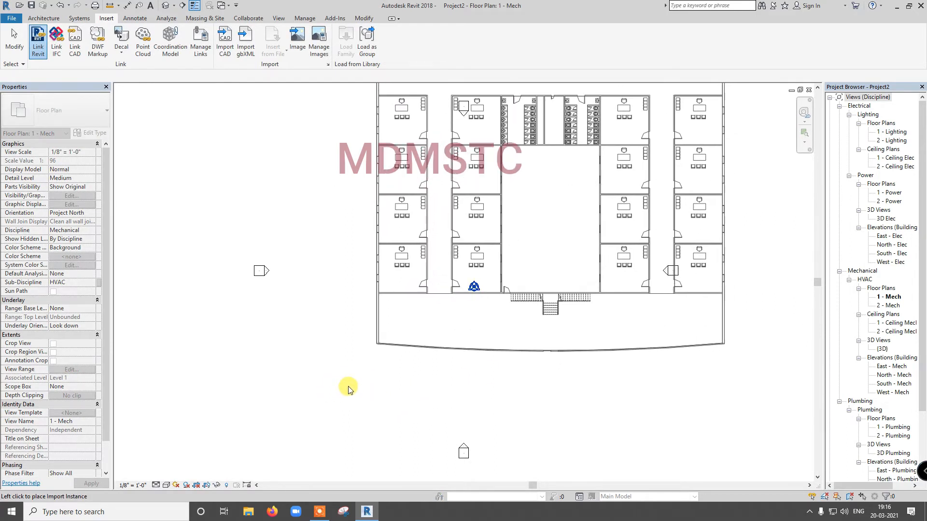
pyautogui.click(505, 384)
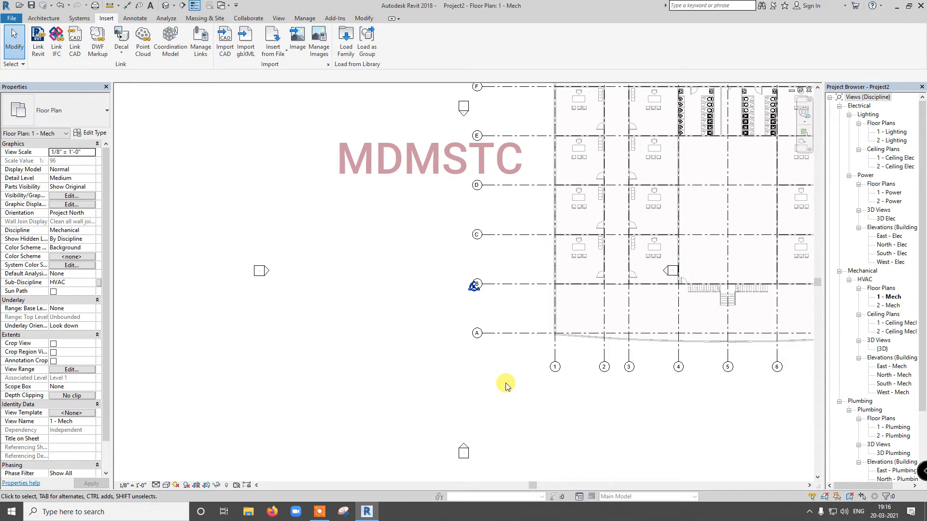
pyautogui.hotkey('ctrl', 'z')
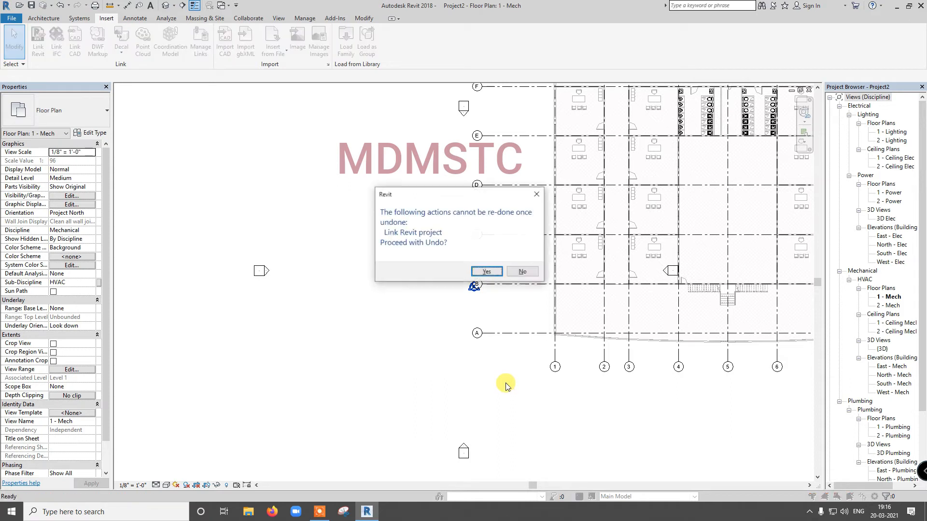
pyautogui.click(486, 271)
# - Try to link Office Building.rvt with Manual - Base Point positioning and cancel the placement
pyautogui.click(41, 48)
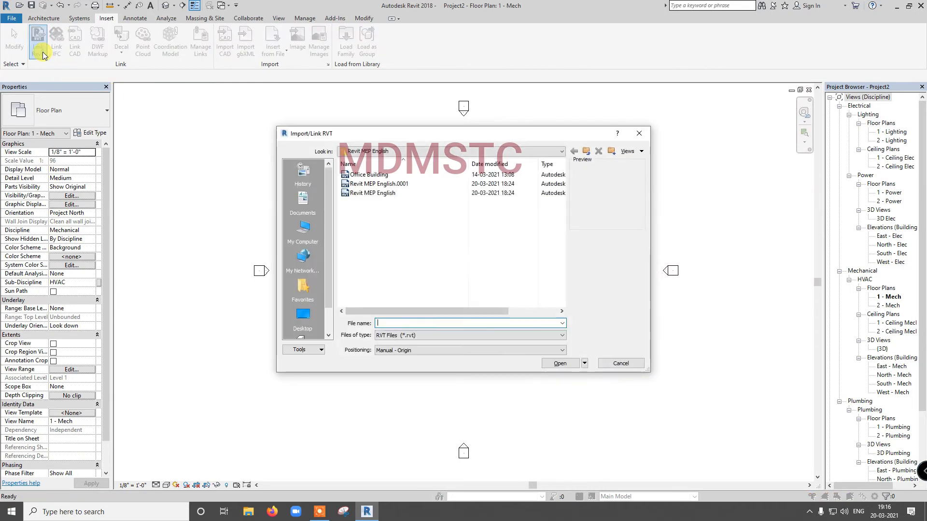
pyautogui.click(363, 176)
pyautogui.click(440, 350)
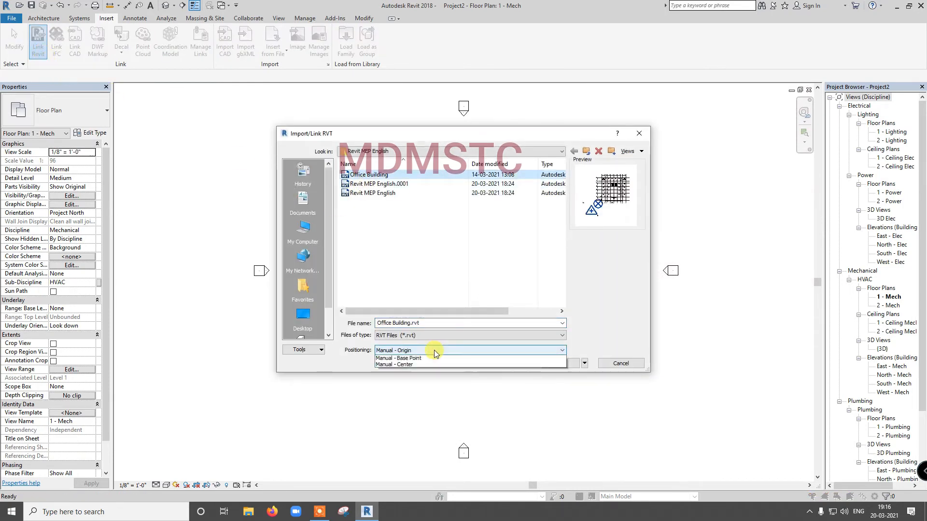
pyautogui.click(424, 390)
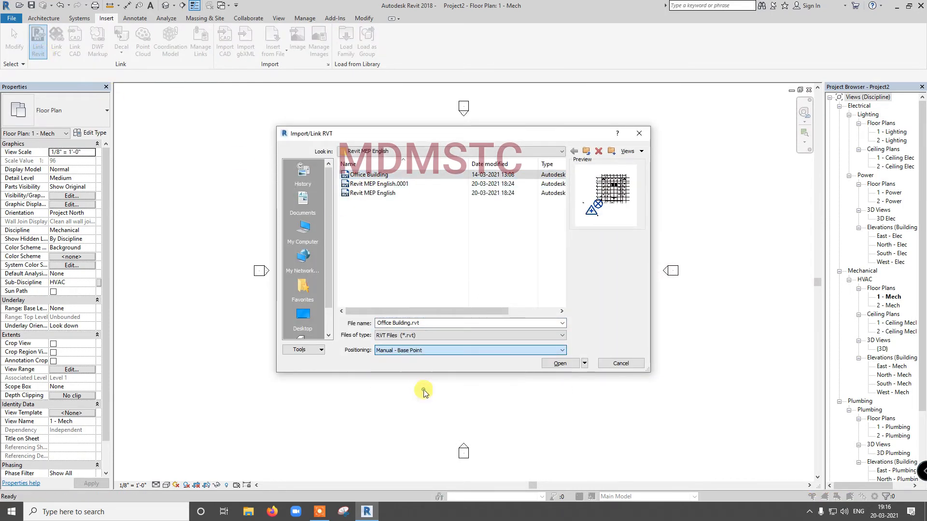
pyautogui.click(556, 363)
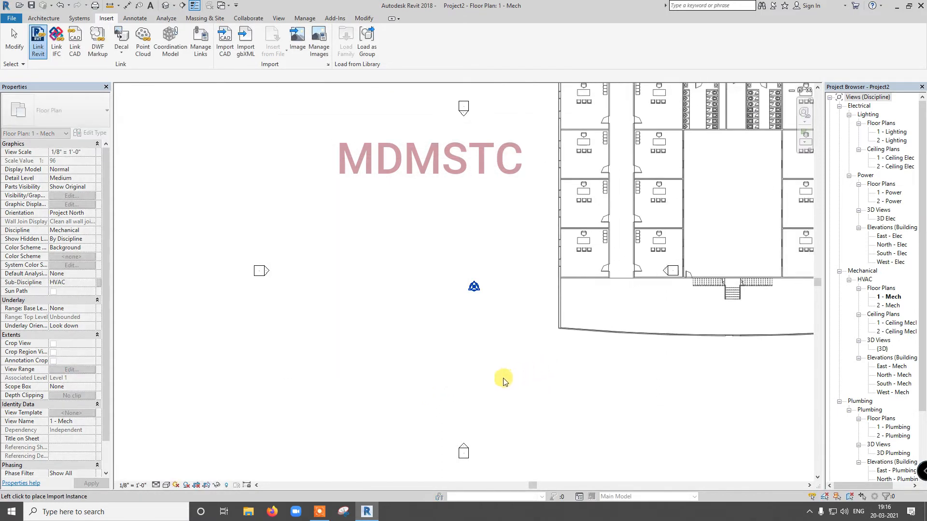
pyautogui.press('Escape')
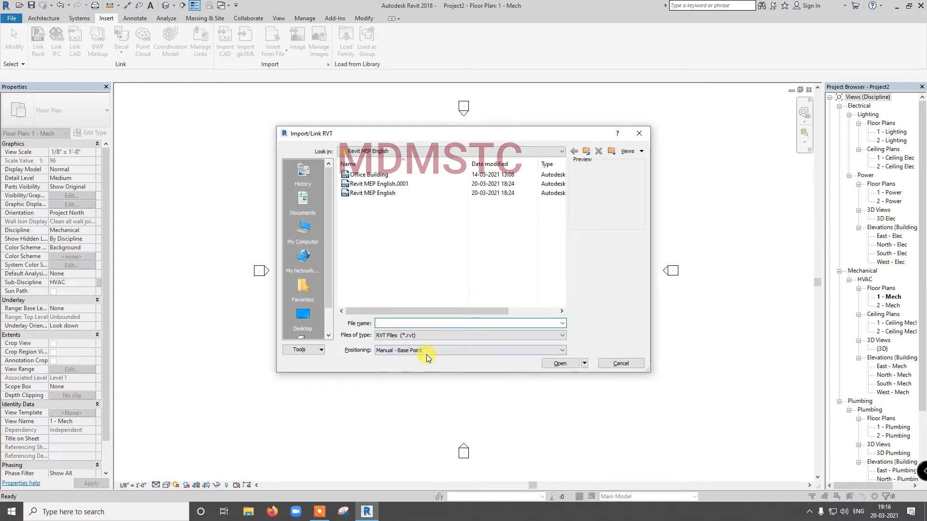
# - Link Office Building.rvt with Auto - Center to Center positioning, inspect its location against the base point, and undo the link
pyautogui.click(427, 355)
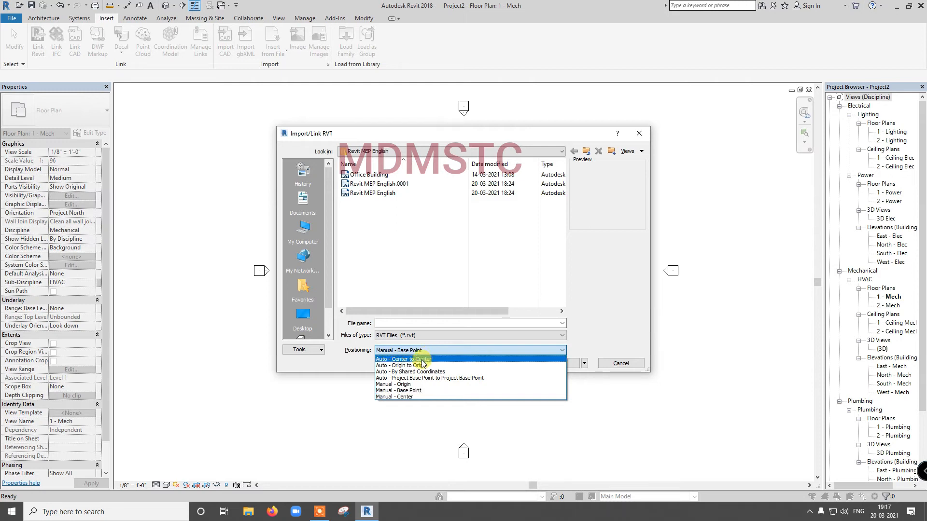
pyautogui.click(422, 360)
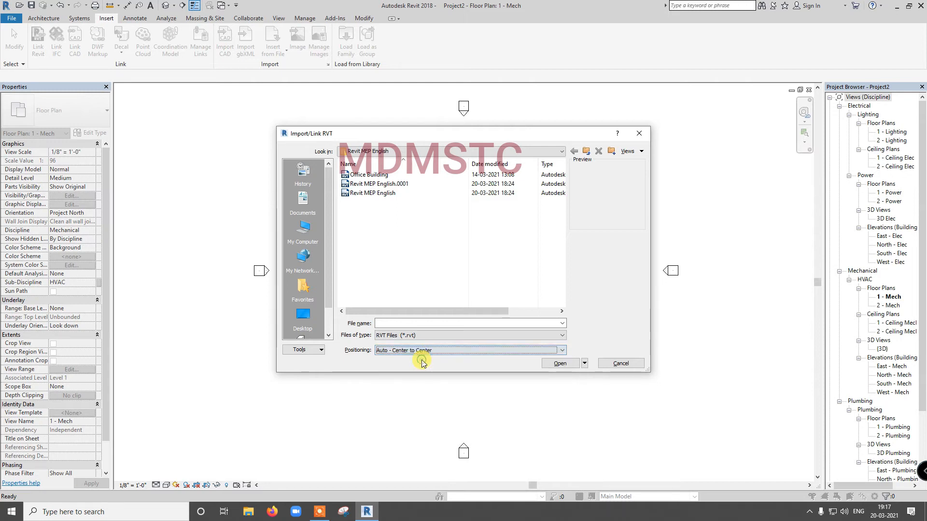
pyautogui.click(377, 174)
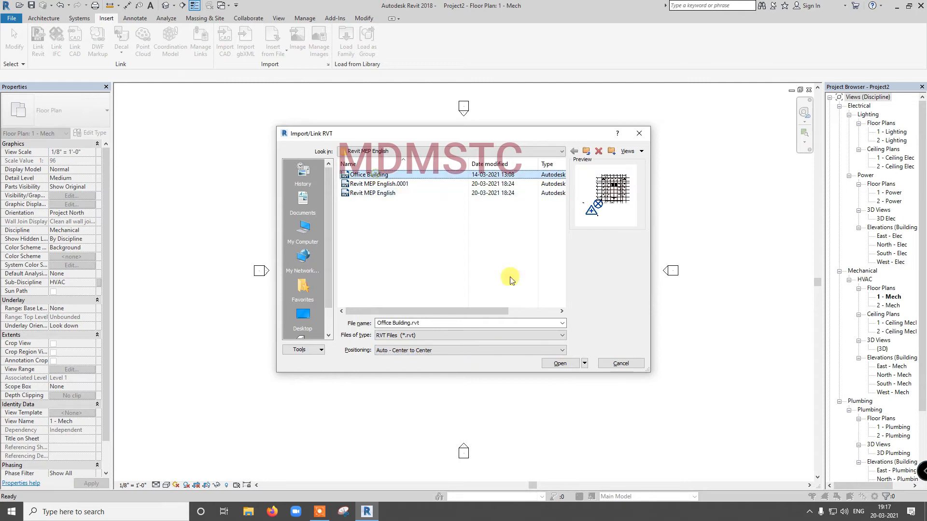
pyautogui.click(561, 363)
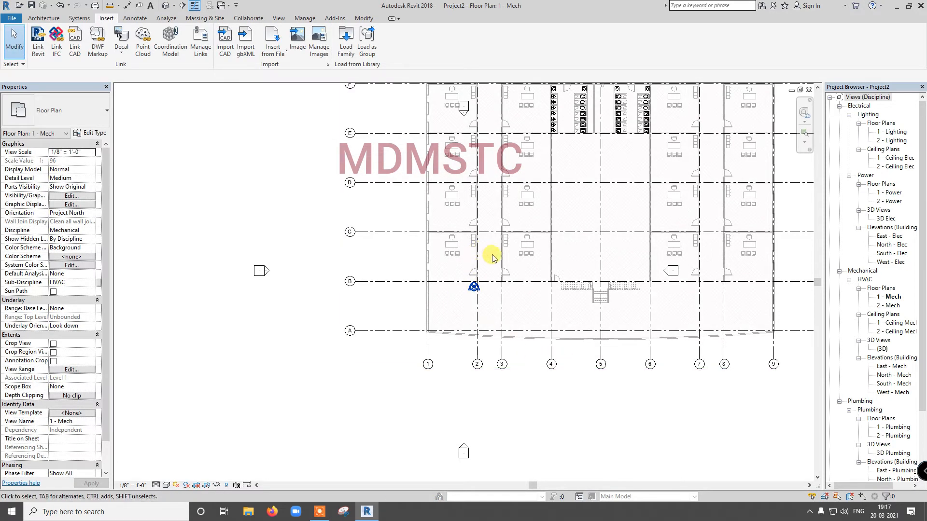
pyautogui.scroll(-2, 493, 258)
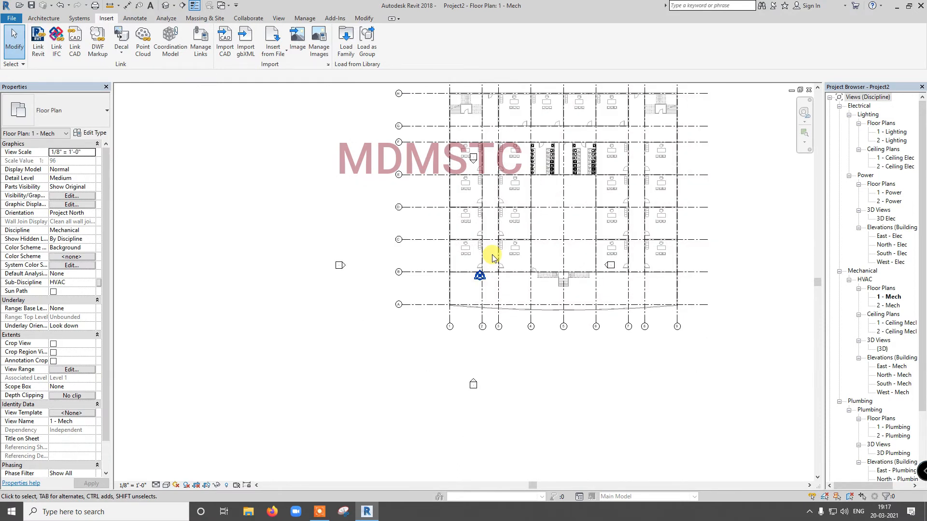
pyautogui.scroll(-2, 492, 258)
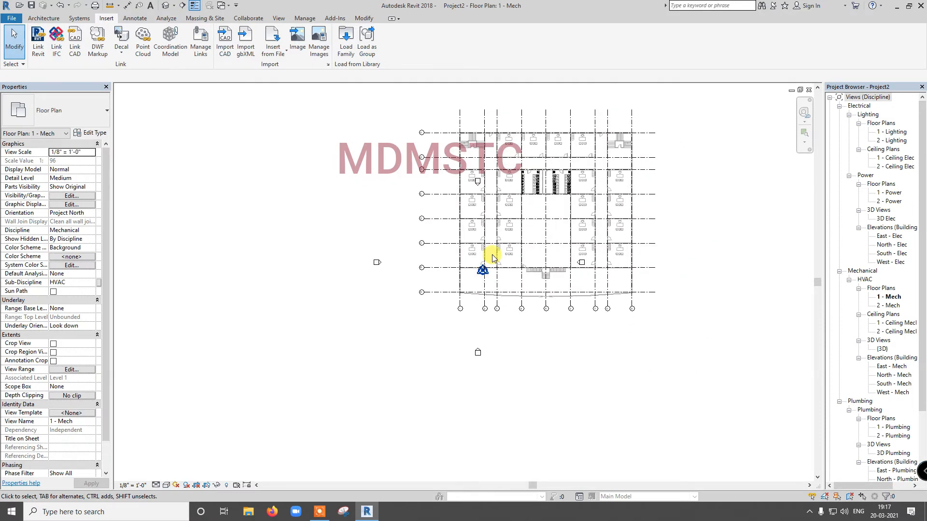
pyautogui.hotkey('ctrl', 'z')
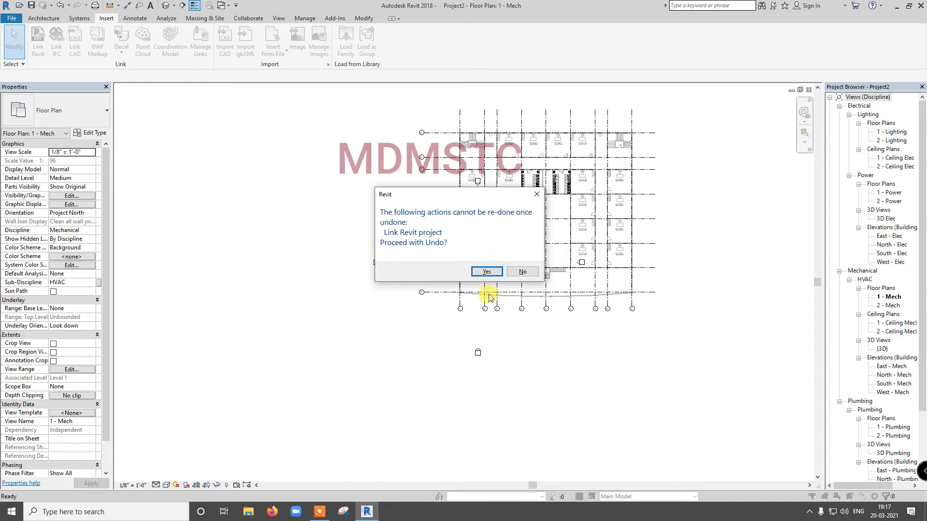
pyautogui.click(491, 271)
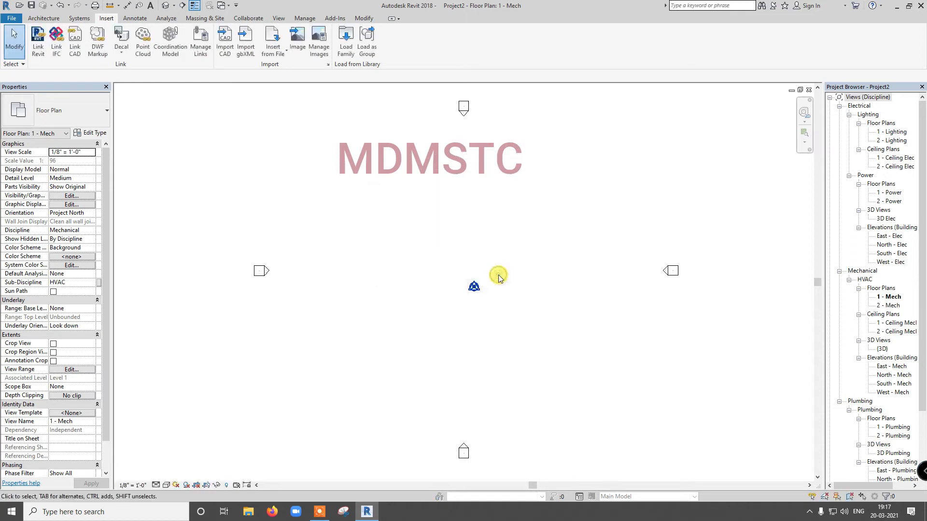
# - Link Office Building.rvt with Auto - Origin to Origin positioning, check its location against the project base point, and undo the link
pyautogui.click(38, 41)
pyautogui.click(346, 176)
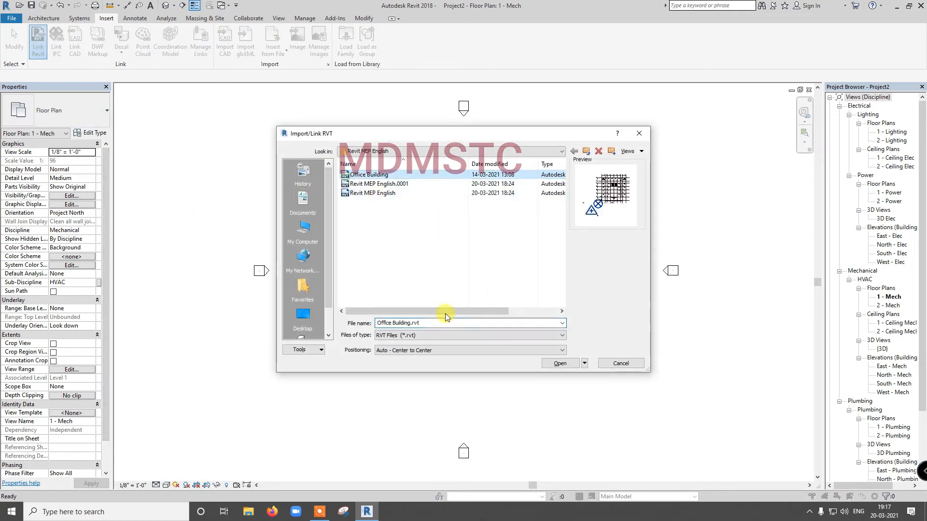
pyautogui.click(445, 349)
pyautogui.click(442, 366)
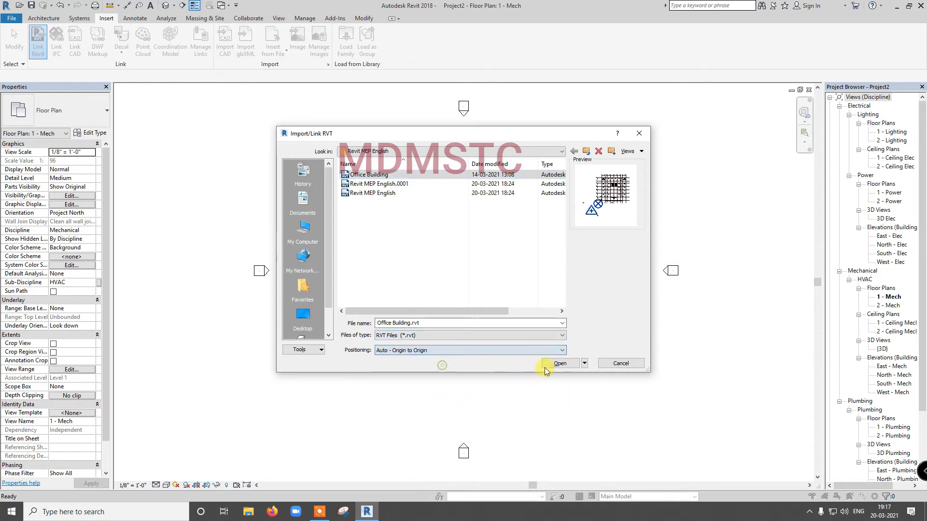
pyautogui.click(556, 363)
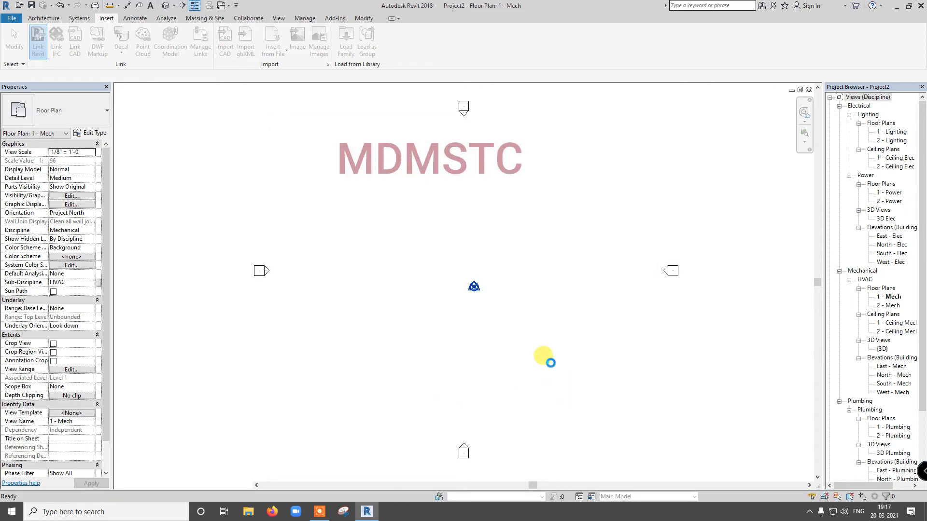
pyautogui.scroll(-2, 516, 357)
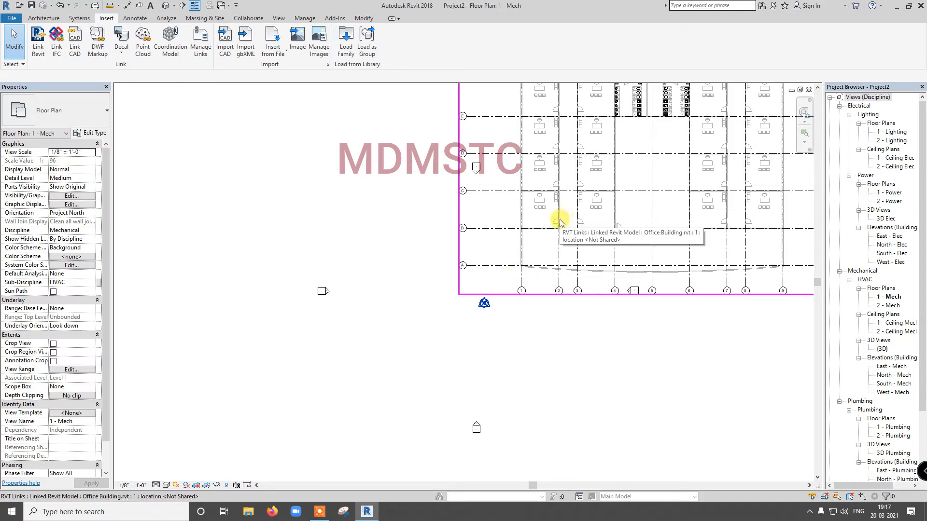
pyautogui.hotkey('ctrl', 'z')
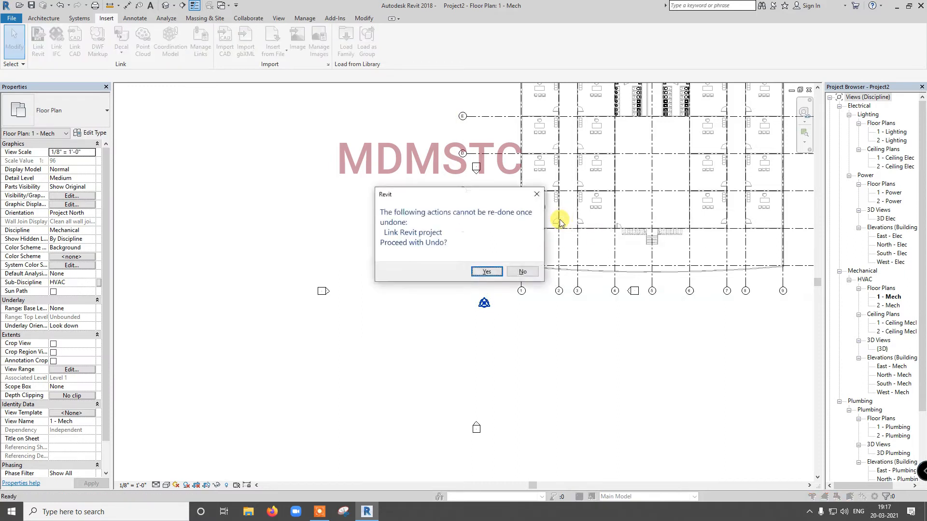
pyautogui.click(489, 271)
# - Link Office Building.rvt with Auto - Center to Center positioning again for comparison, and undo the link
pyautogui.click(38, 41)
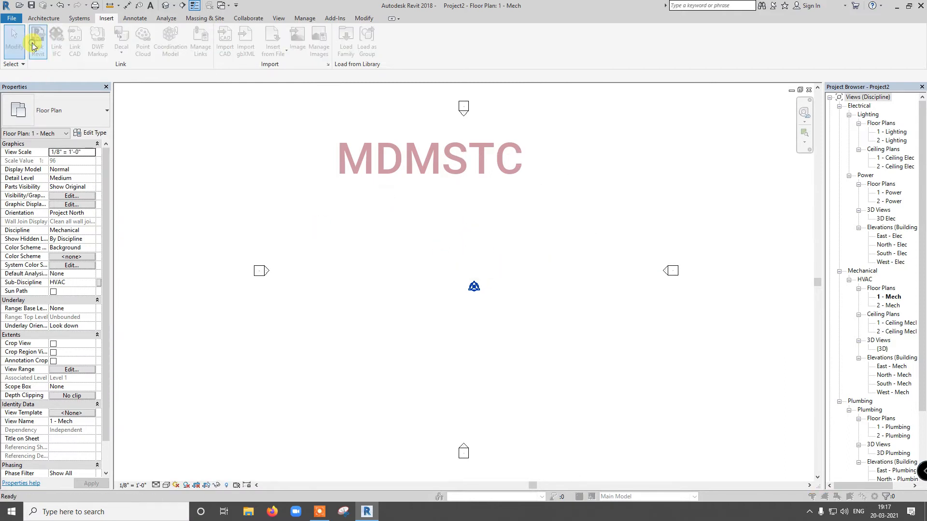
pyautogui.click(411, 350)
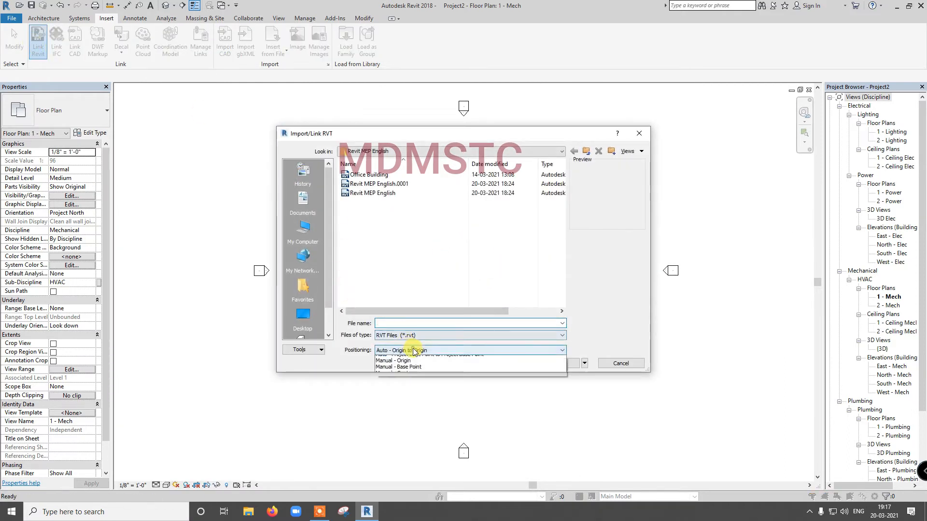
pyautogui.click(415, 359)
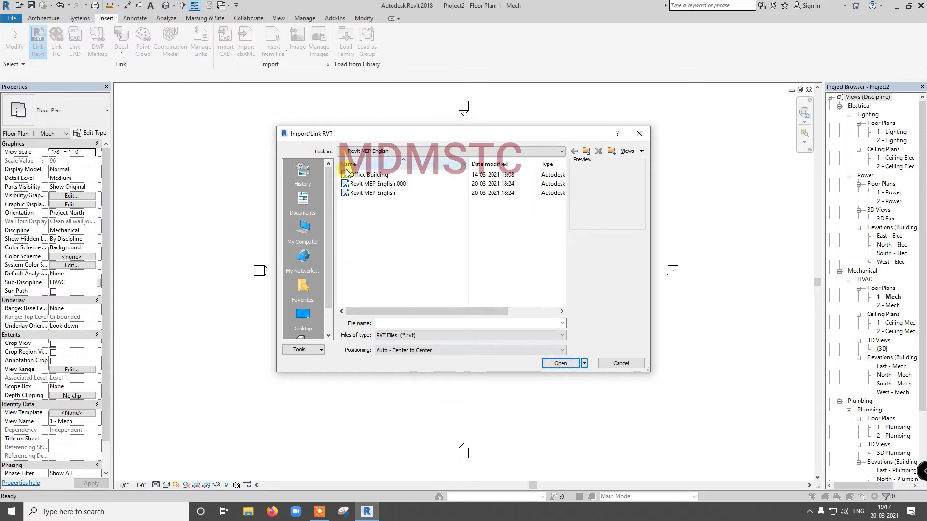
pyautogui.click(369, 175)
pyautogui.click(549, 364)
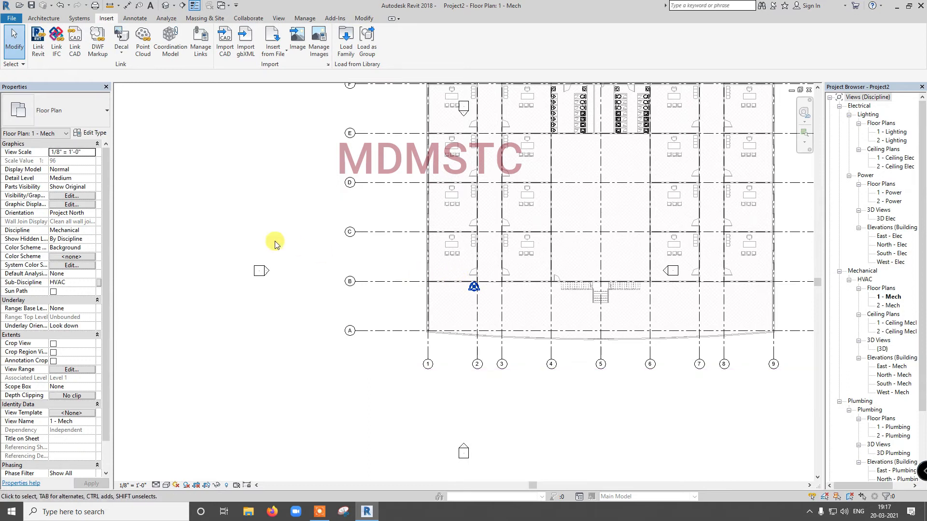
pyautogui.hotkey('ctrl', 'z')
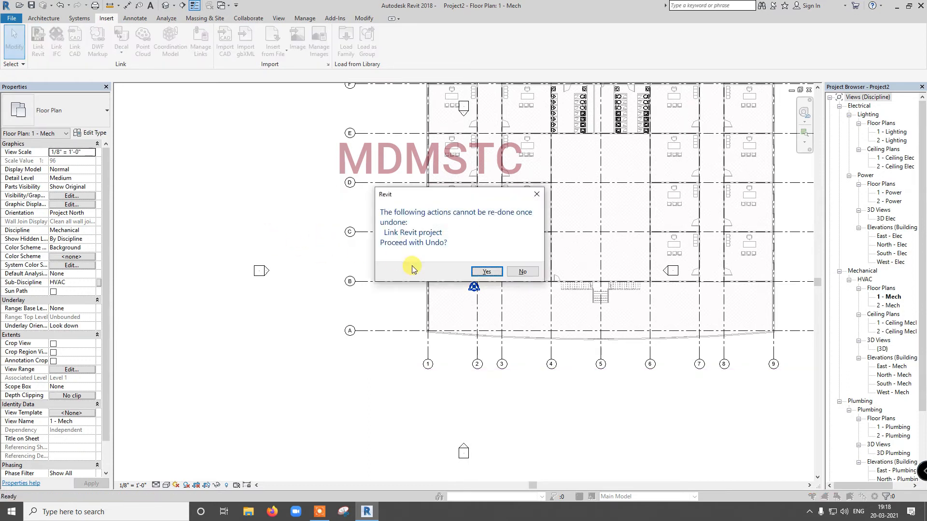
pyautogui.click(474, 274)
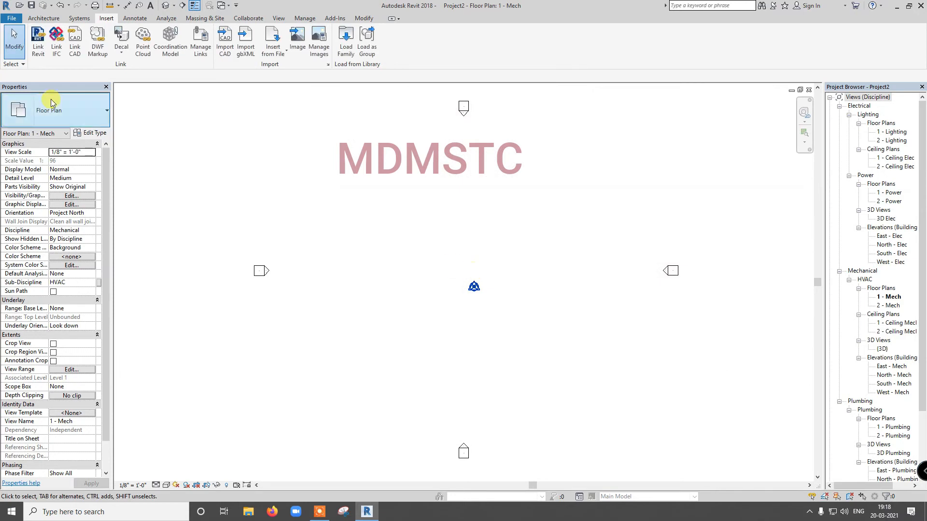
# - Link Office Building.rvt into the 1 - Mech floor plan with Auto - Origin to Origin positioning
pyautogui.click(40, 52)
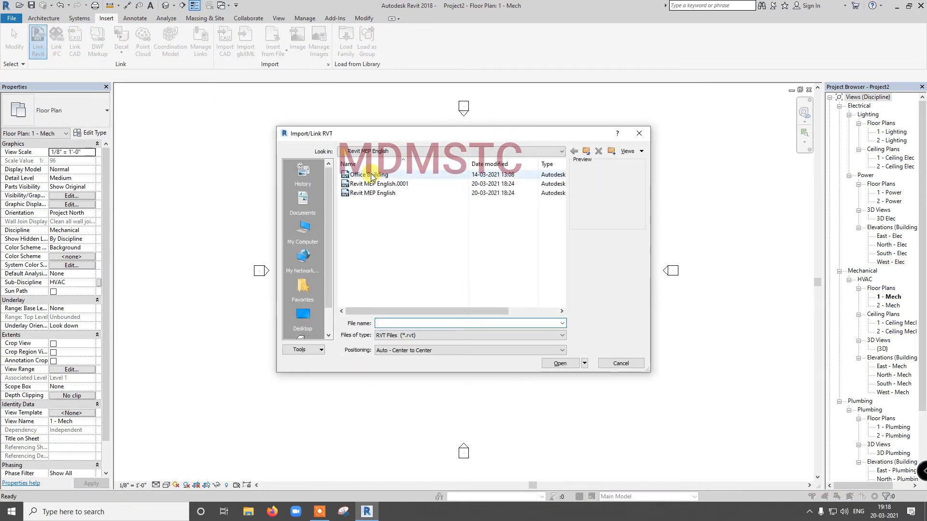
pyautogui.click(425, 175)
pyautogui.click(476, 351)
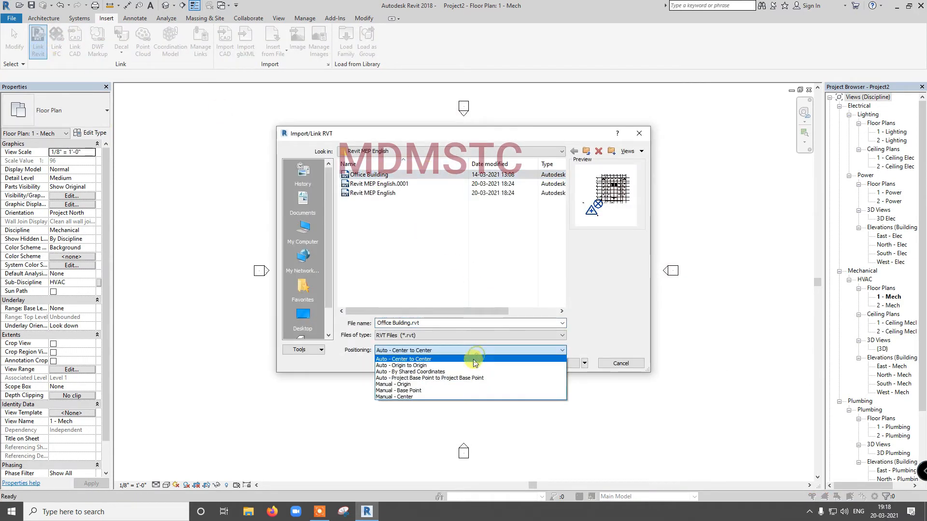
pyautogui.click(459, 366)
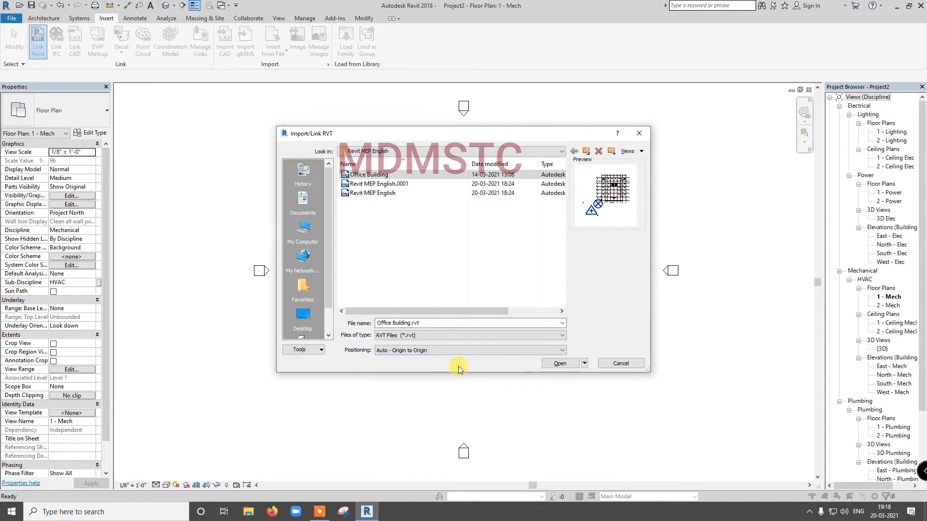
pyautogui.click(557, 363)
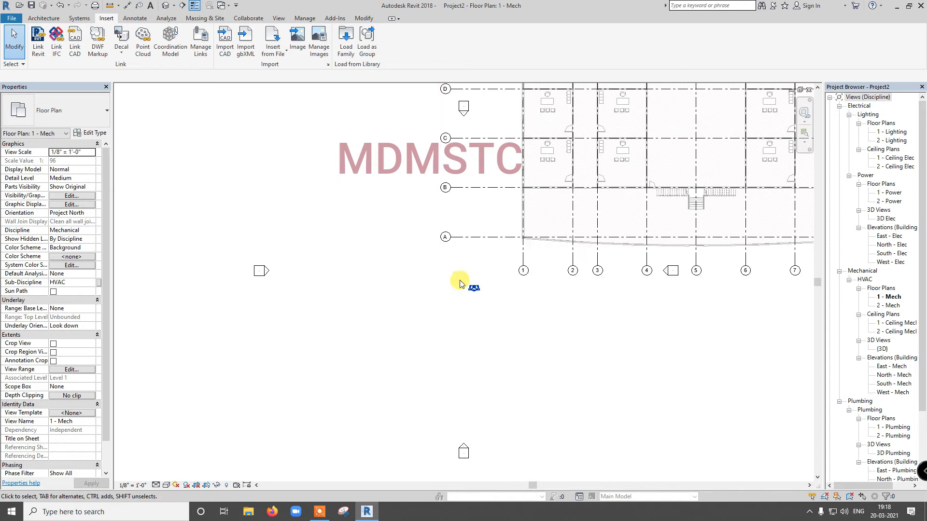
pyautogui.scroll(-3, 393, 279)
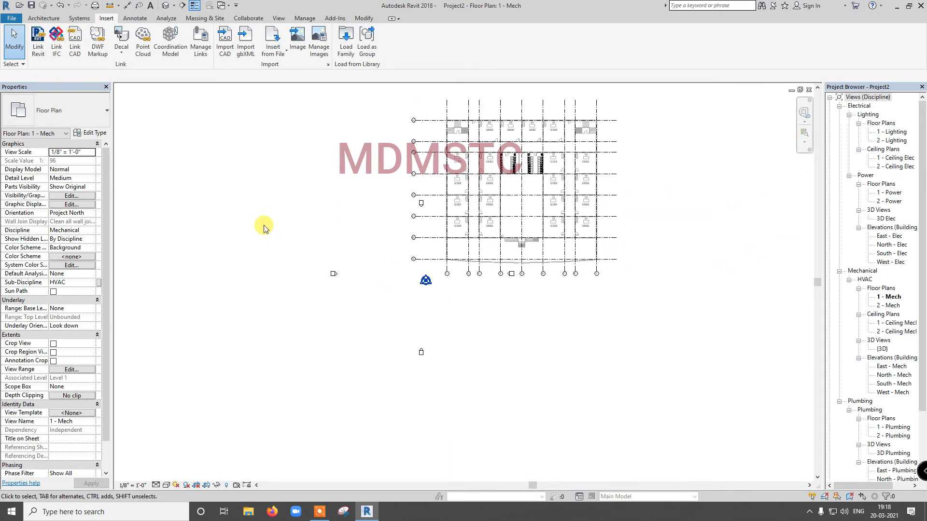
# - Review the positioning options available for linking a Revit model, and cancel without linking another file
pyautogui.click(37, 41)
pyautogui.click(392, 350)
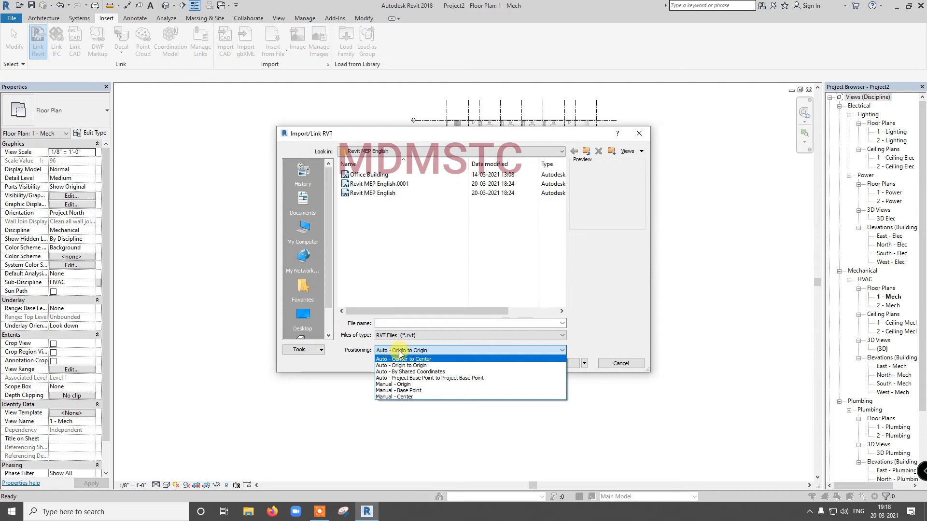
pyautogui.click(640, 366)
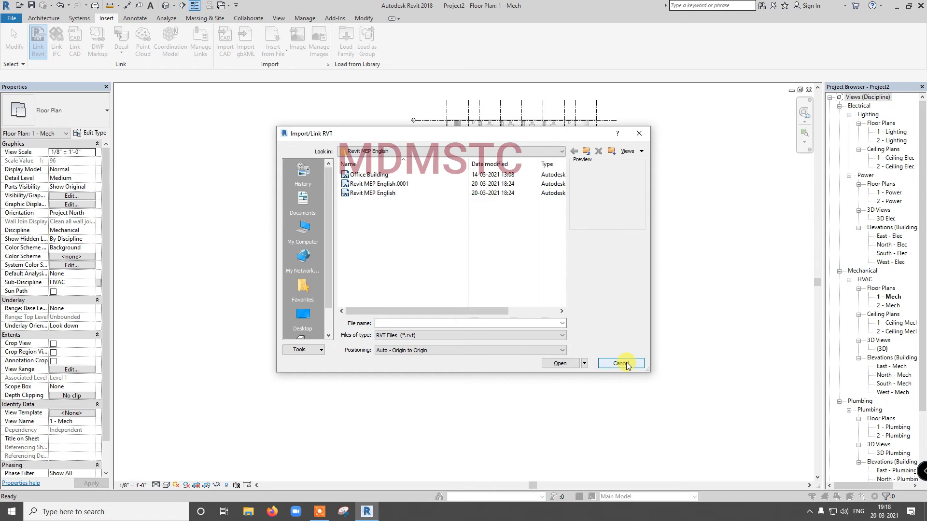
pyautogui.click(633, 367)
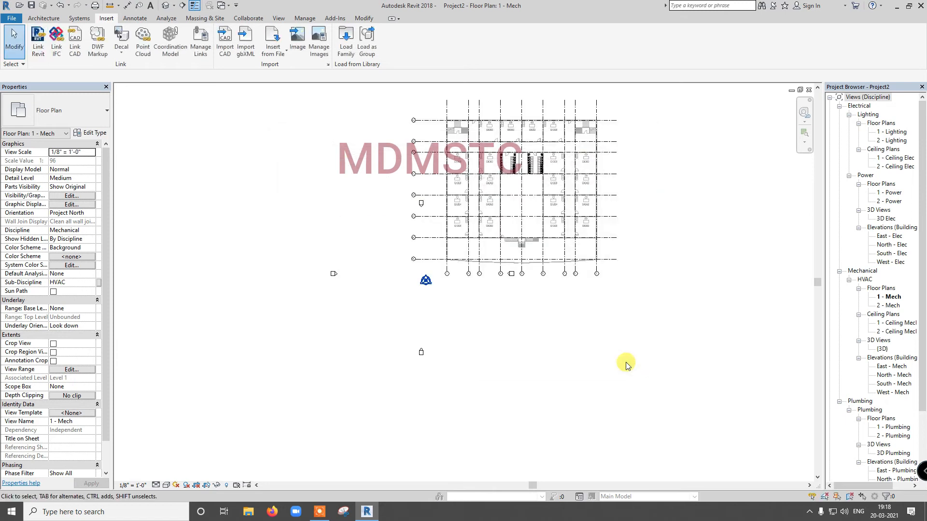
# - Move the linked Office Building model westward over the west elevation marker, and undo the move
pyautogui.click(533, 264)
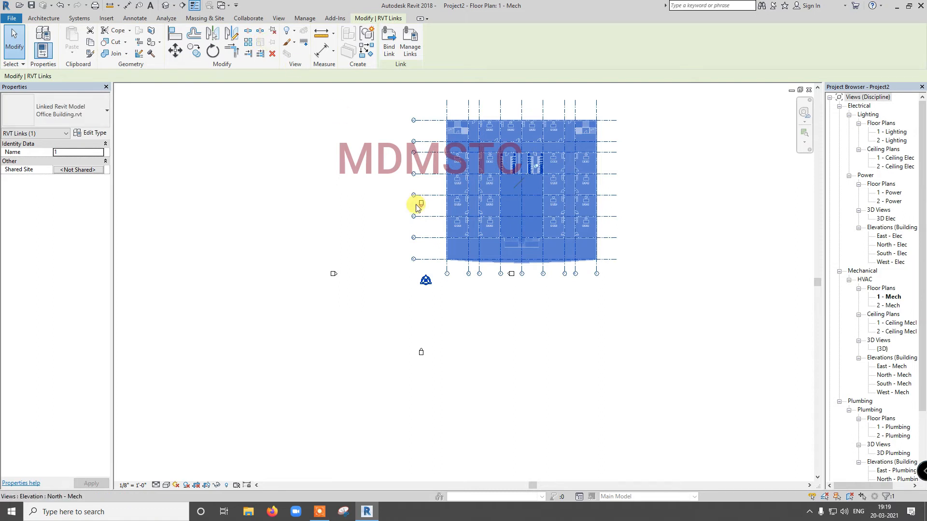
pyautogui.moveTo(485, 198); pyautogui.dragTo(418, 199)
pyautogui.click(388, 211)
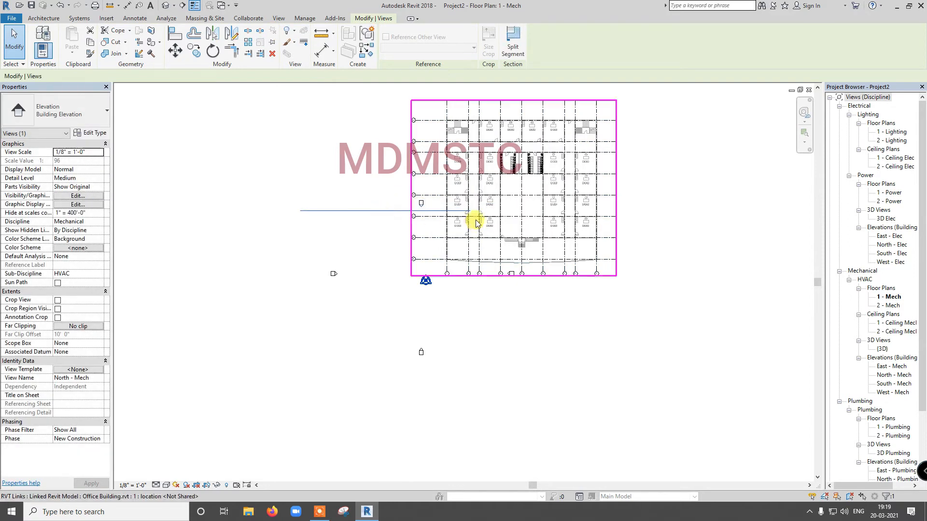
pyautogui.click(499, 213)
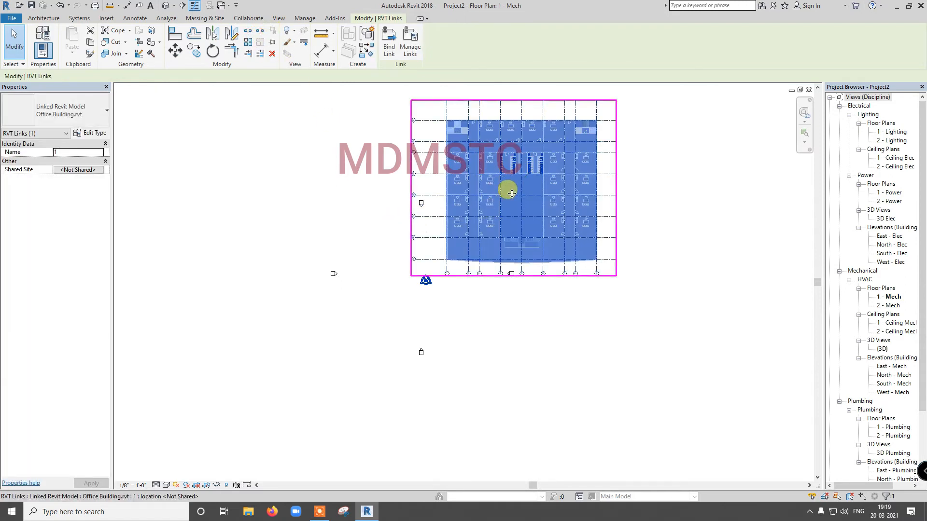
pyautogui.moveTo(499, 190); pyautogui.dragTo(351, 193)
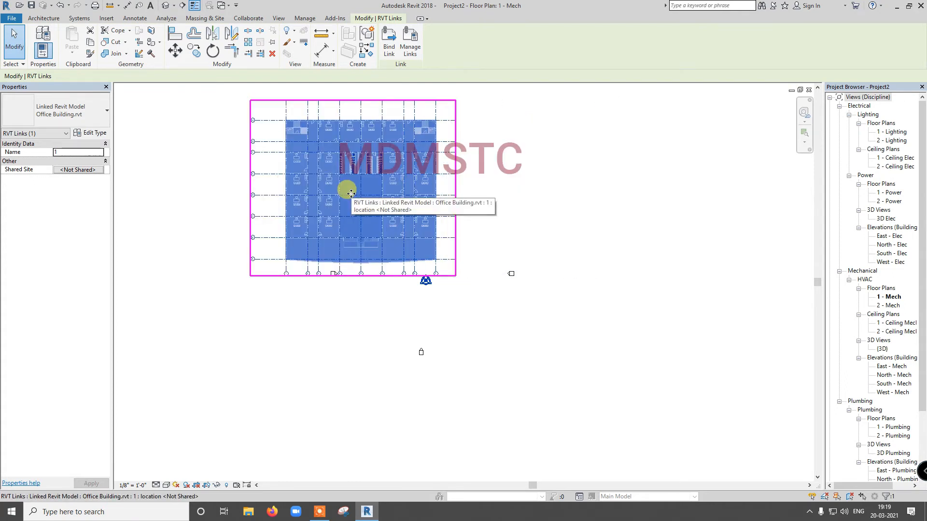
pyautogui.hotkey('ctrl', 'z')
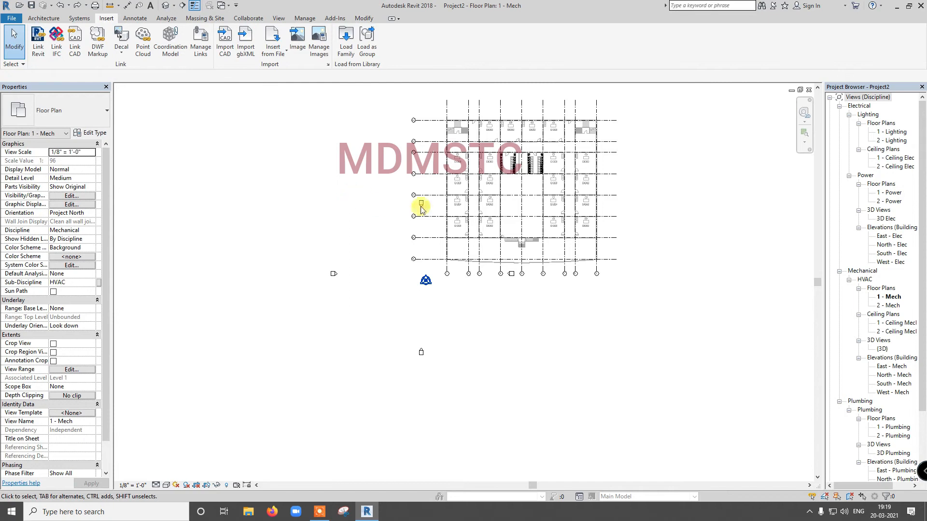
# - Pin the linked Office Building model in place and test the pin by trying to delete the link
pyautogui.click(479, 210)
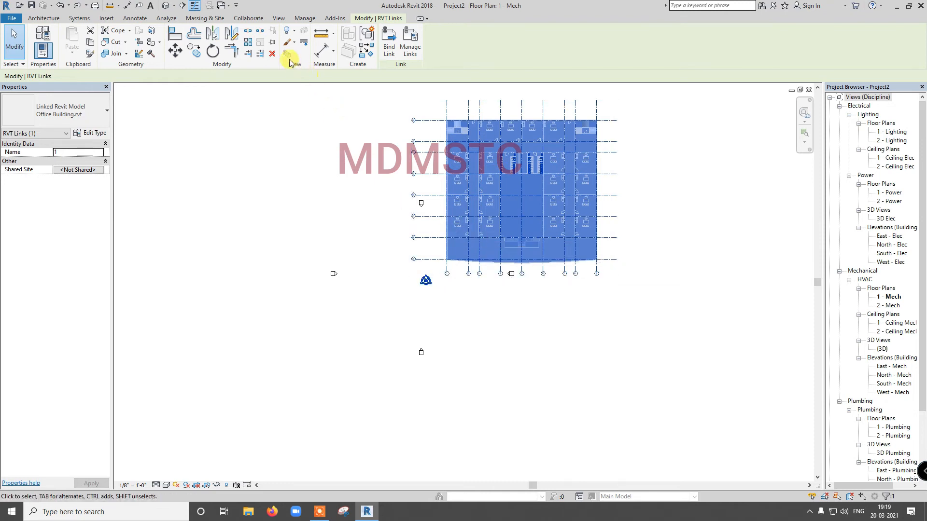
pyautogui.click(273, 46)
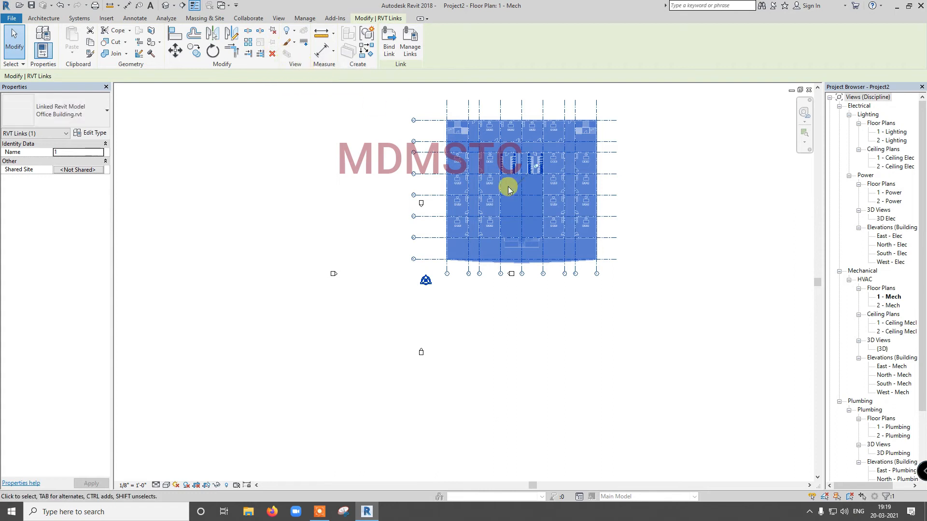
pyautogui.press('Delete')
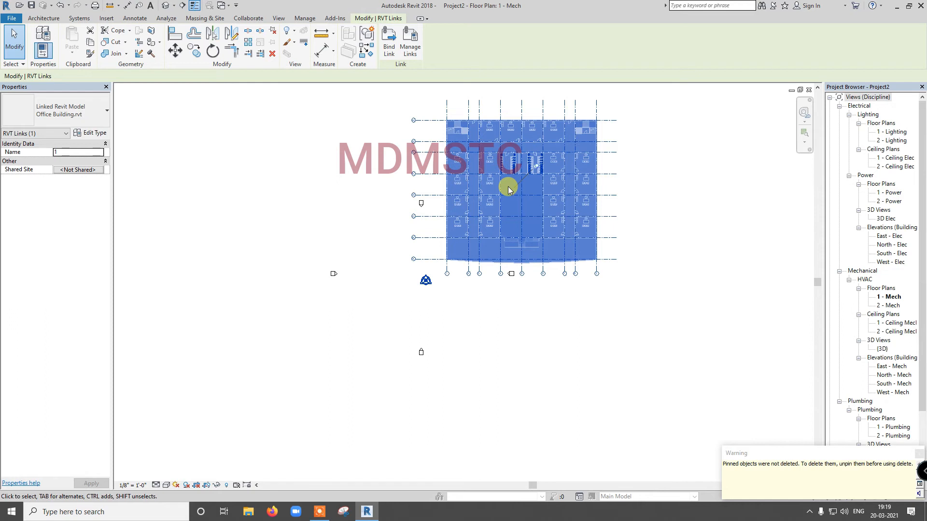
# - Save the project as Revit MEP English.rvt in the Revit MEP English folder, replacing the existing file
pyautogui.hotkey('ctrl', 's')
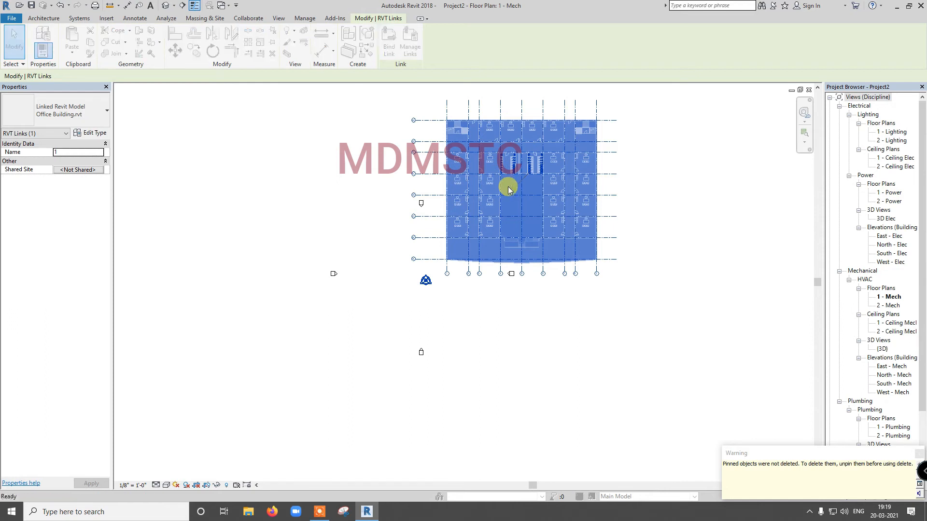
pyautogui.click(191, 149)
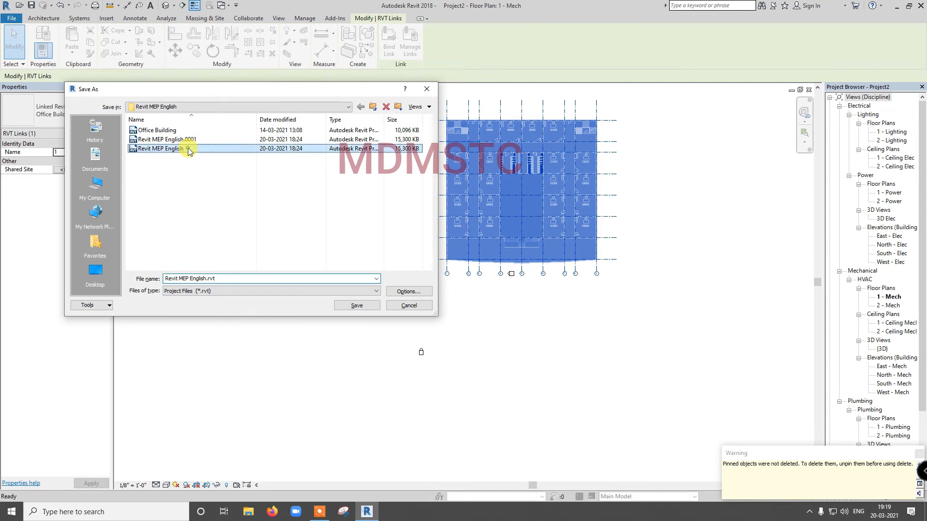
pyautogui.click(356, 305)
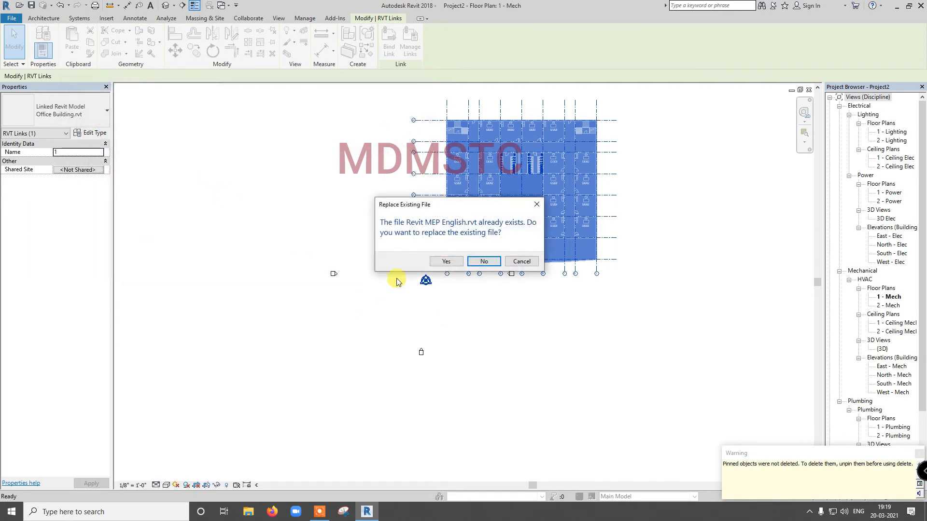
pyautogui.click(443, 260)
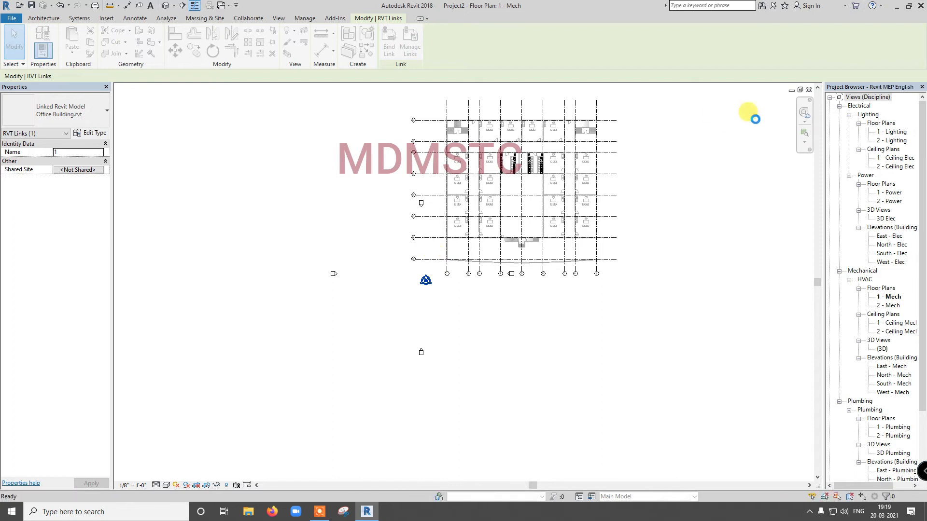
# - Close the project and reopen Revit MEP English.rvt from the Revit MEP English folder
pyautogui.click(809, 89)
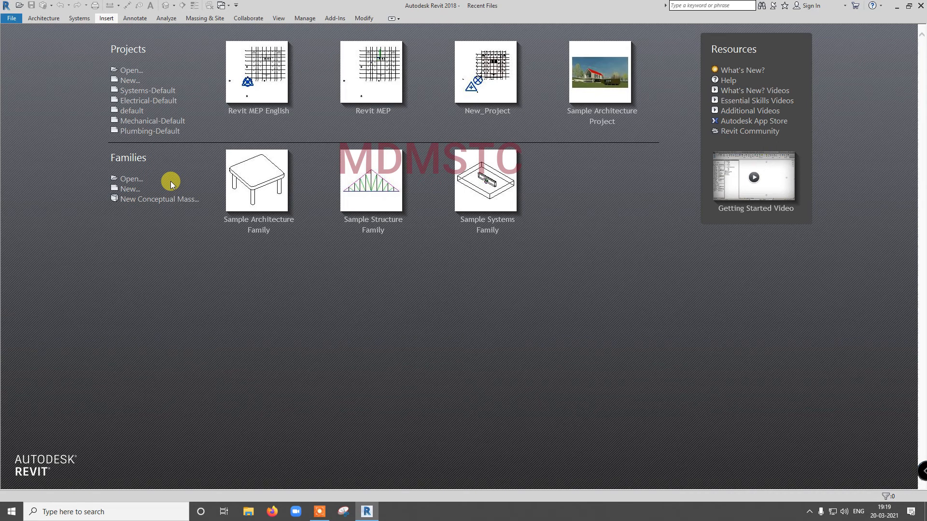
pyautogui.click(131, 72)
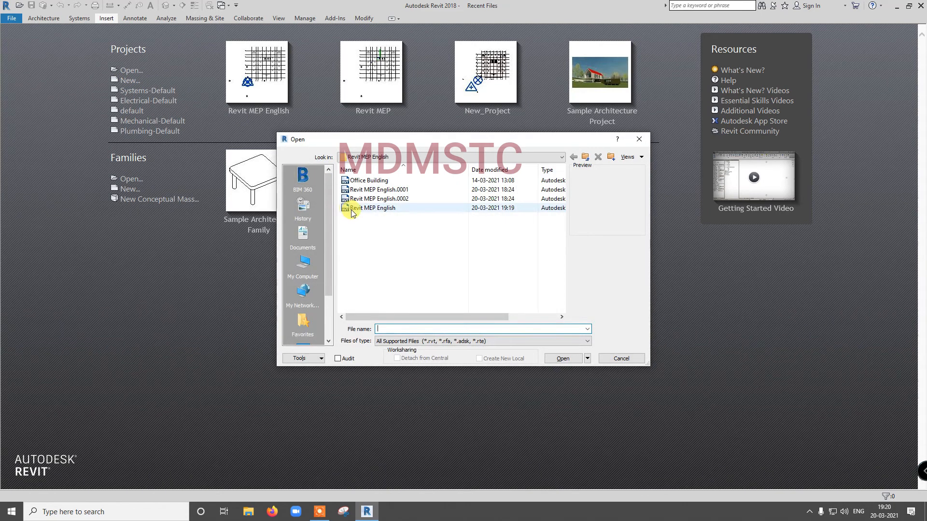
pyautogui.click(352, 210)
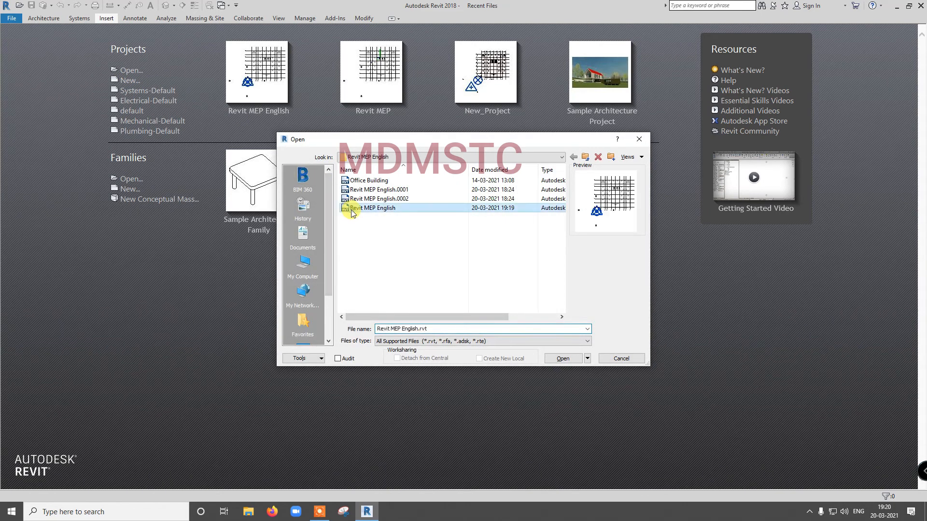
pyautogui.click(564, 358)
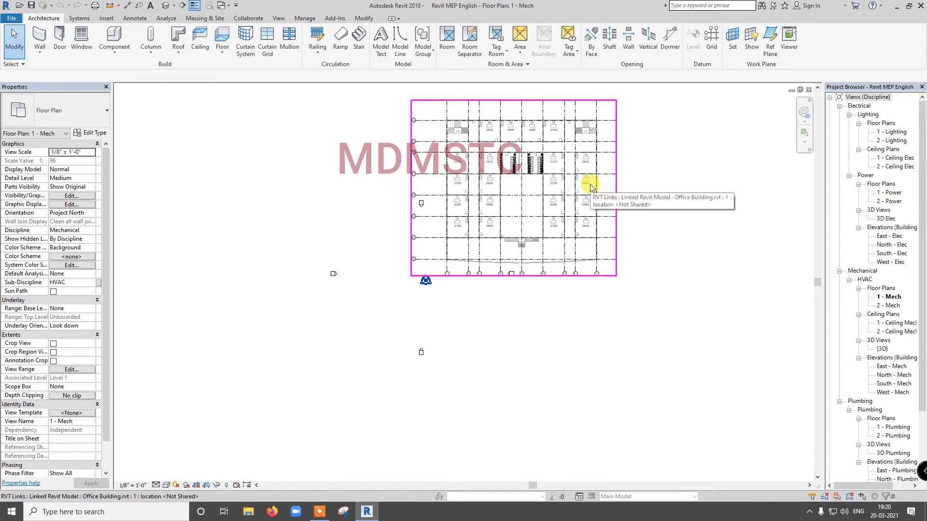
# - Close the project and move the Office Building file from the Revit MEP English folder on drive E to the desktop
pyautogui.click(810, 90)
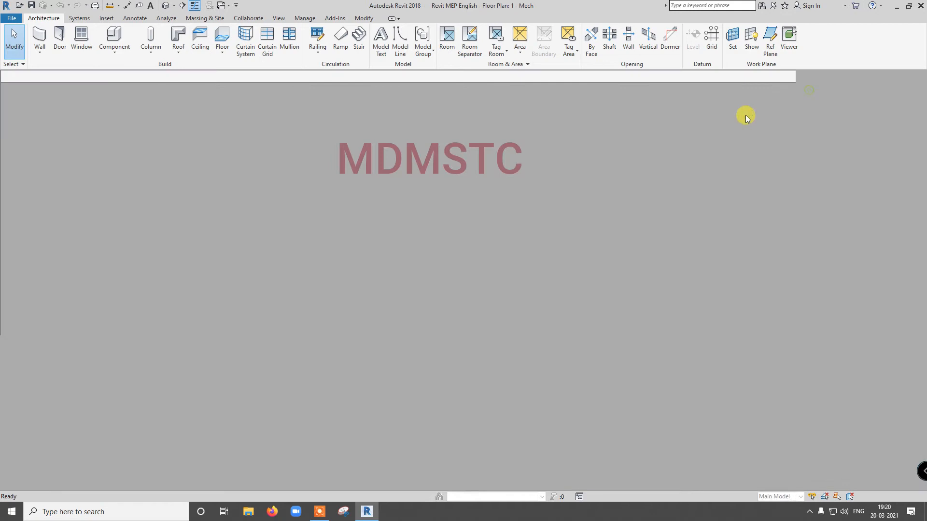
pyautogui.click(248, 514)
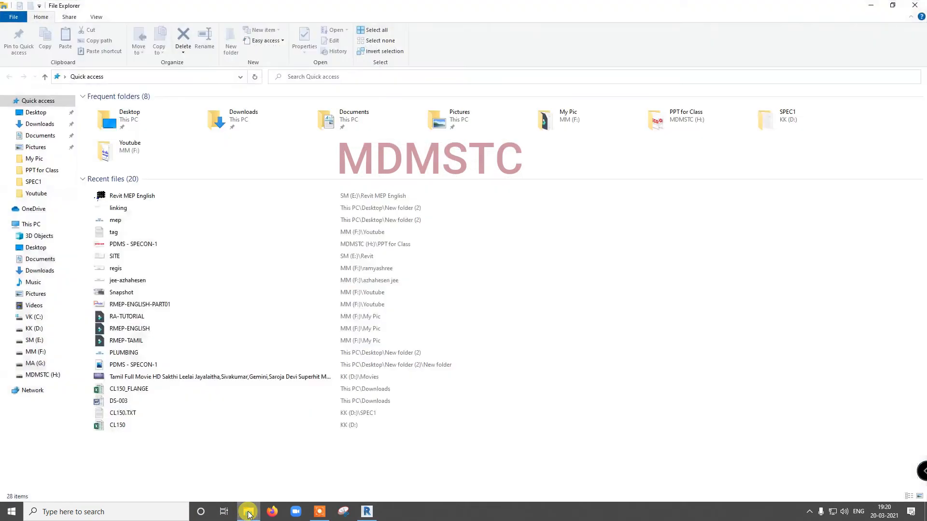
pyautogui.click(34, 340)
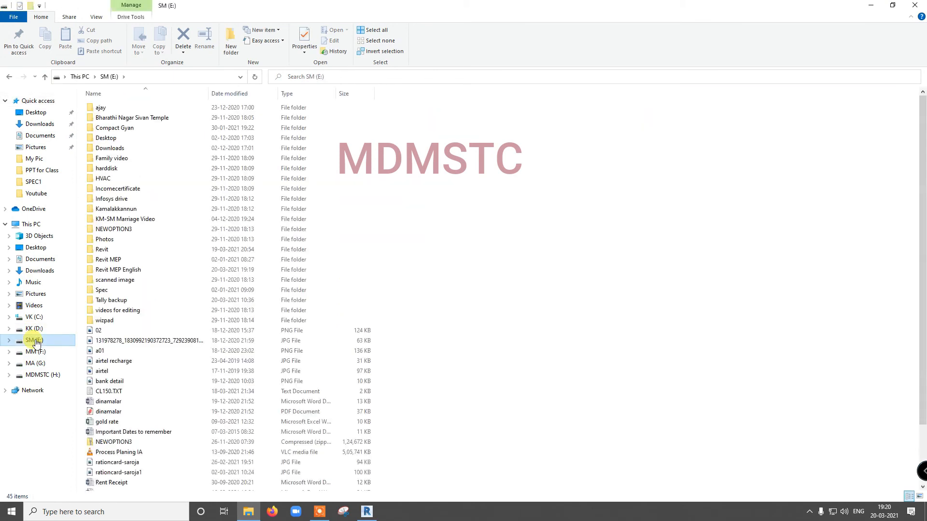
pyautogui.doubleClick(103, 269)
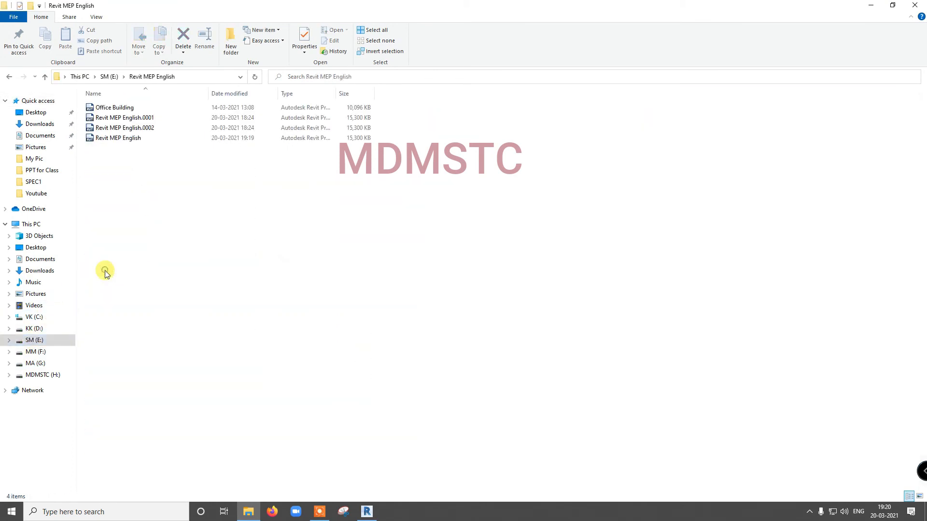
pyautogui.click(117, 108)
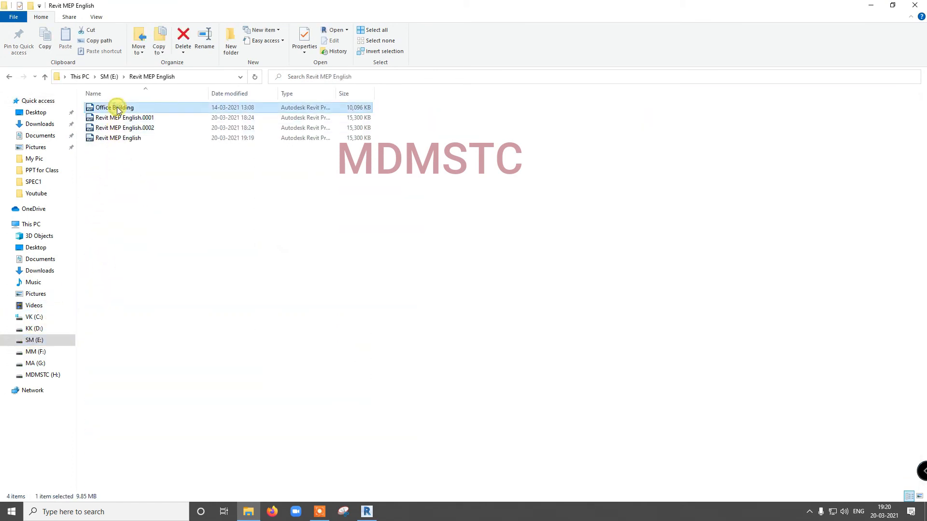
pyautogui.hotkey('ctrl', 'c')
pyautogui.click(877, 6)
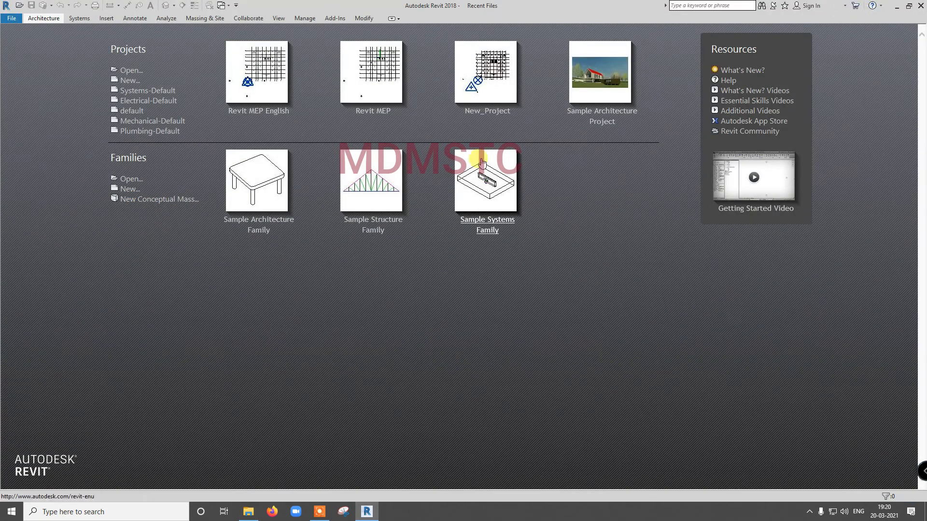
pyautogui.click(896, 6)
pyautogui.rightClick(231, 213)
pyautogui.click(254, 254)
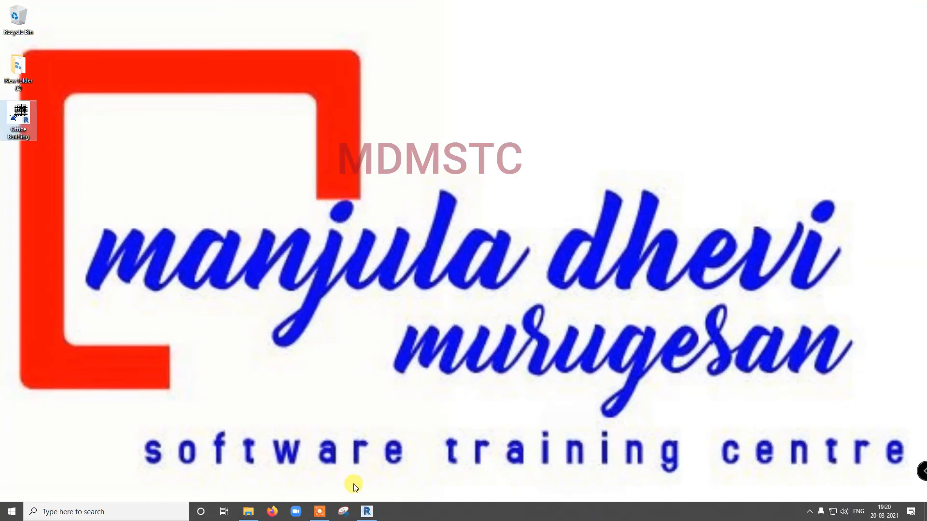
# - Switch to Revit and reopen Revit MEP English.rvt, ignoring the unresolved reference
pyautogui.click(368, 512)
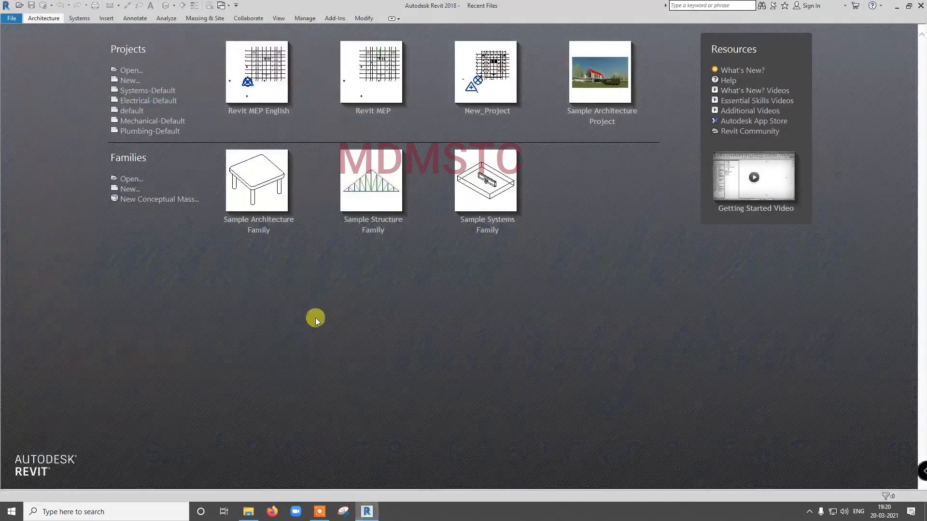
pyautogui.click(129, 70)
pyautogui.click(372, 199)
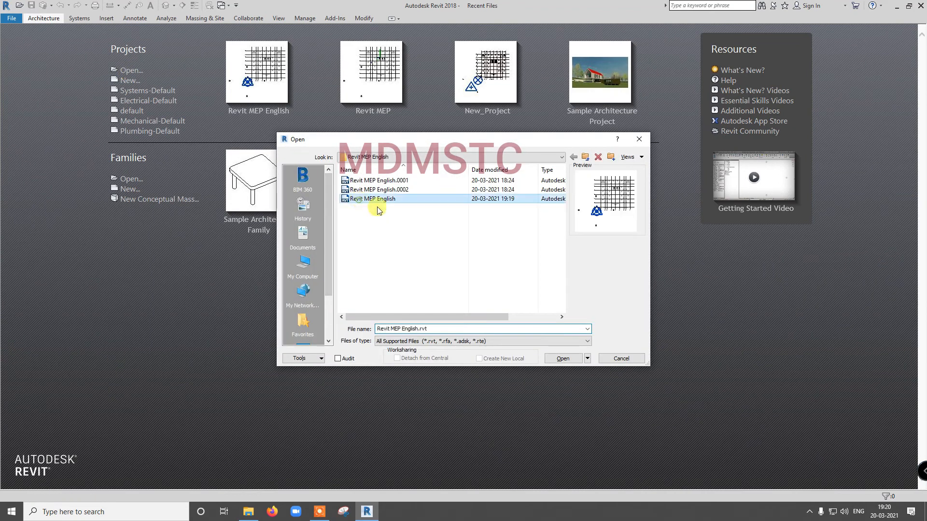
pyautogui.click(561, 359)
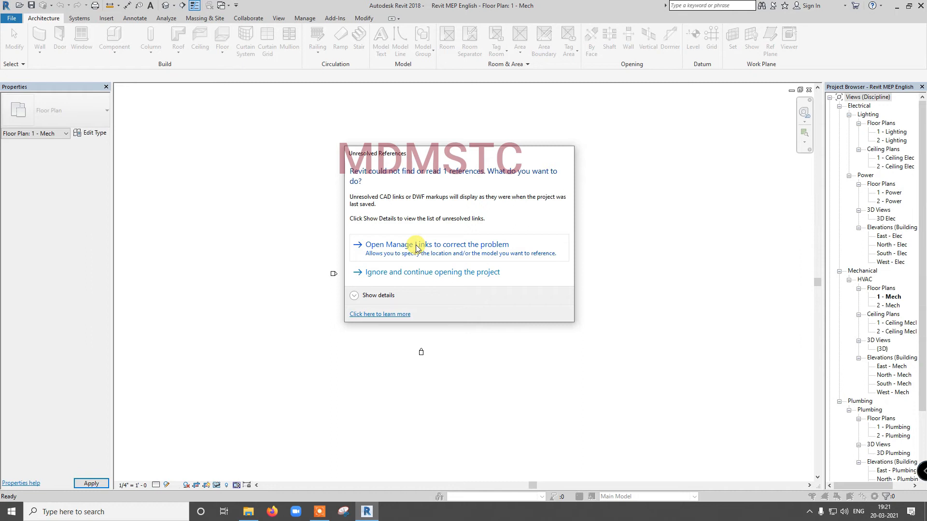
pyautogui.click(420, 276)
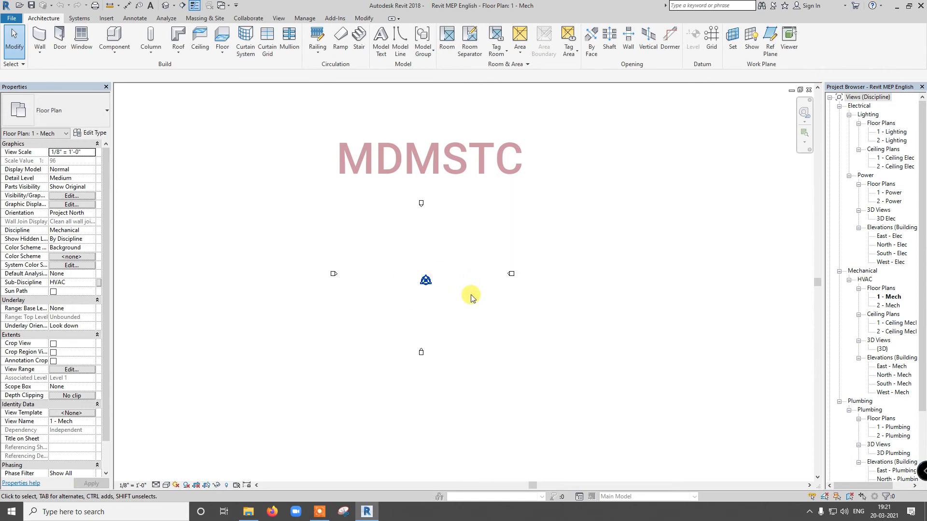
# - Restore the missing Office Building link by reloading it from the Office Building.rvt file on the desktop
pyautogui.click(310, 21)
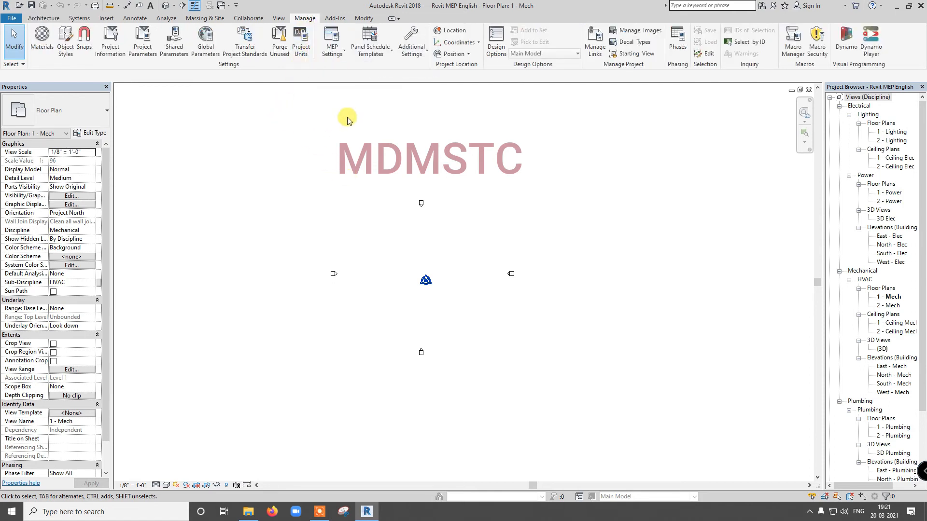
pyautogui.click(595, 39)
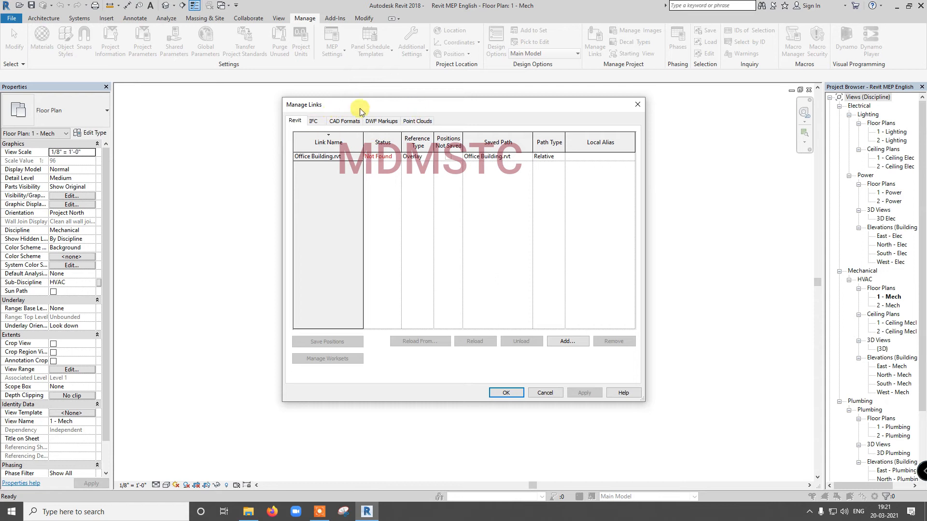
pyautogui.click(339, 157)
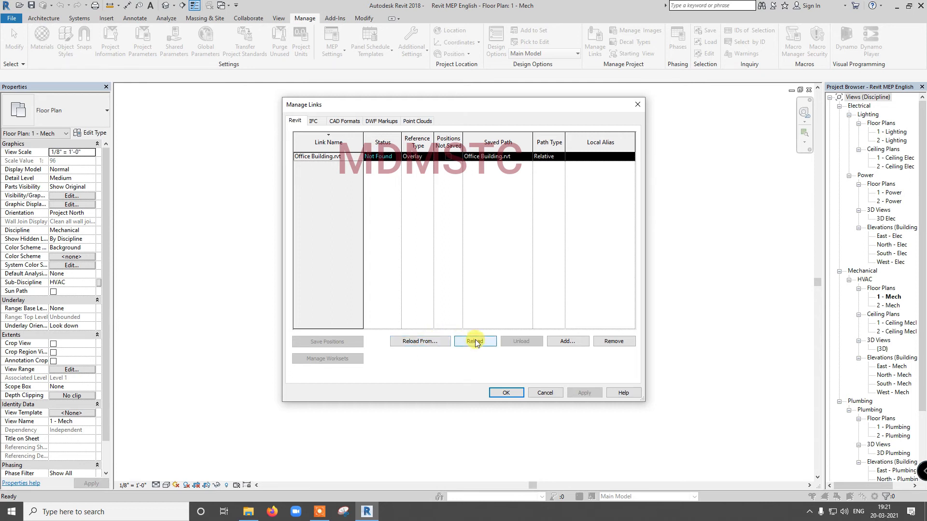
pyautogui.click(418, 341)
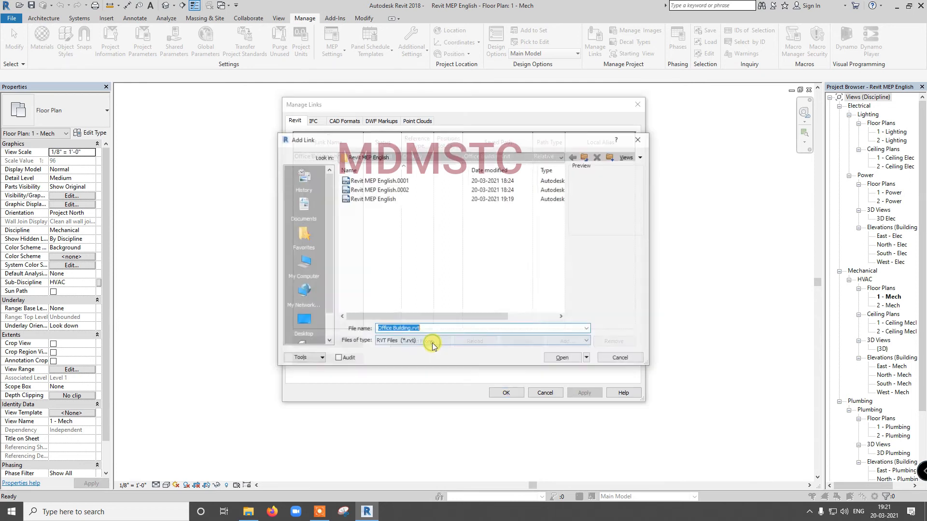
pyautogui.click(304, 319)
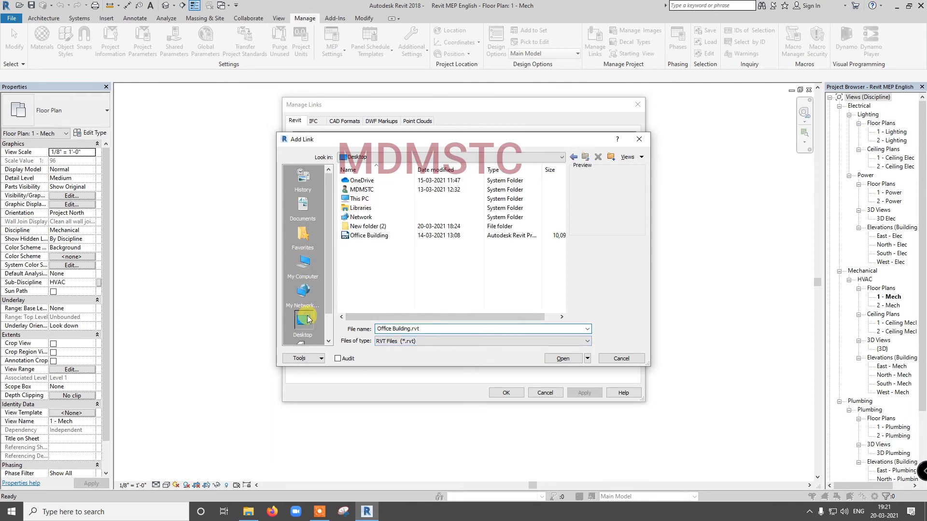
pyautogui.click(372, 240)
pyautogui.click(556, 359)
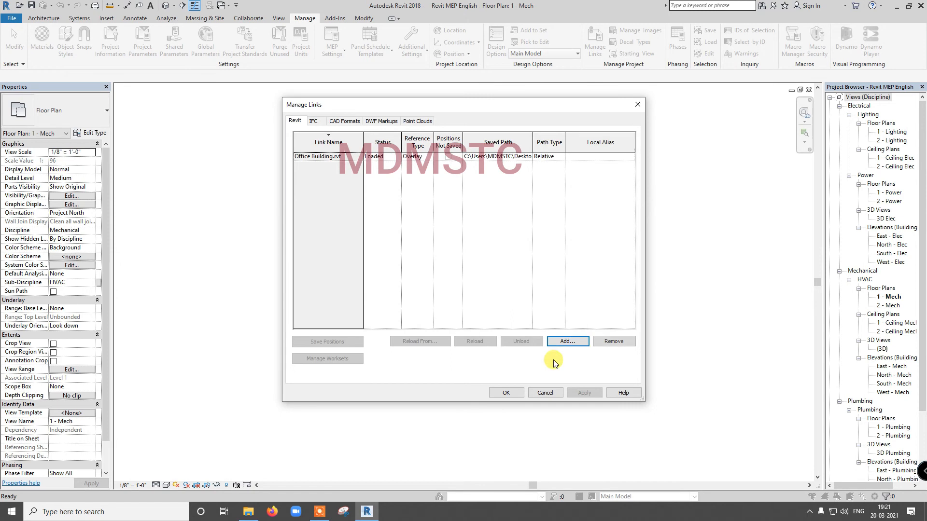
pyautogui.click(506, 393)
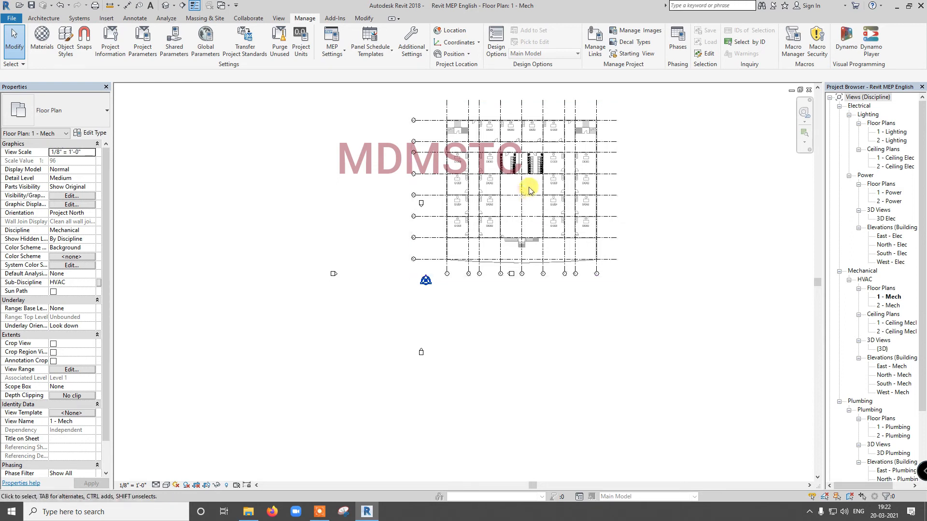
# - Unload the Office Building link from the project through Manage Links
pyautogui.click(524, 192)
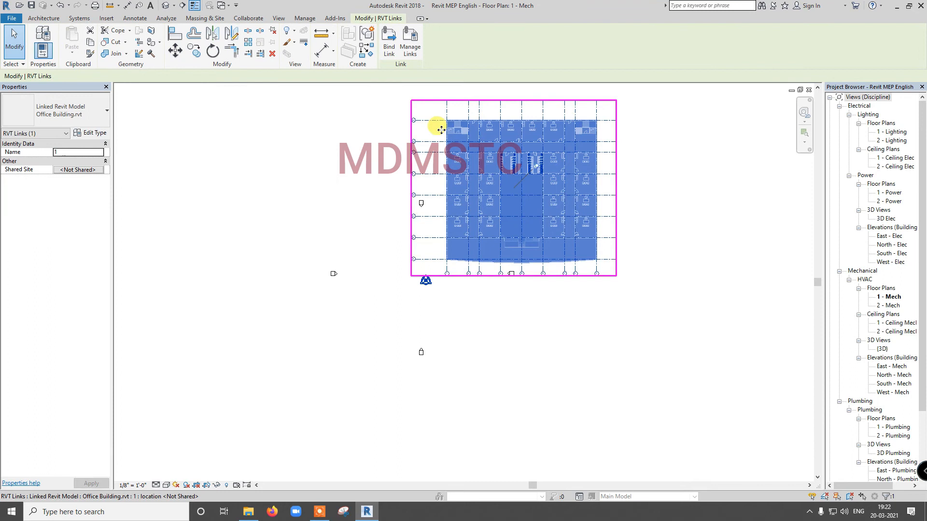
pyautogui.click(410, 48)
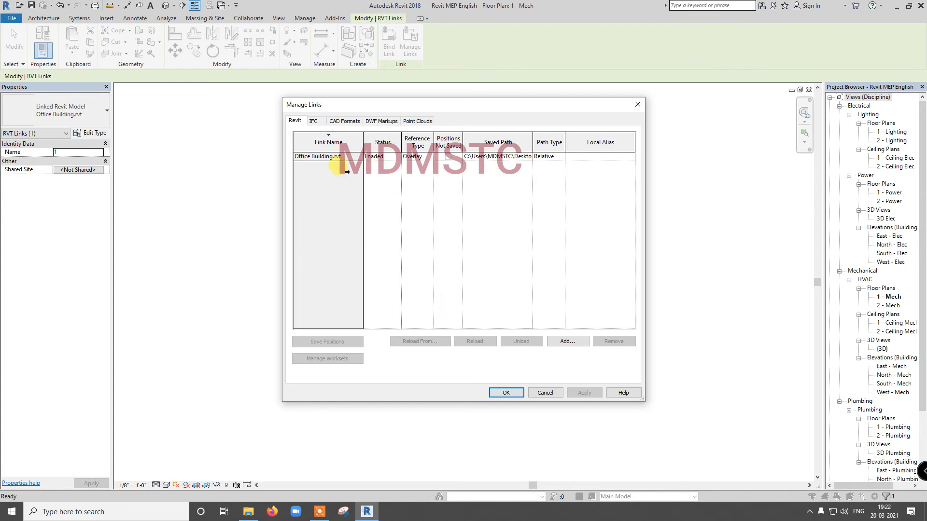
pyautogui.click(332, 156)
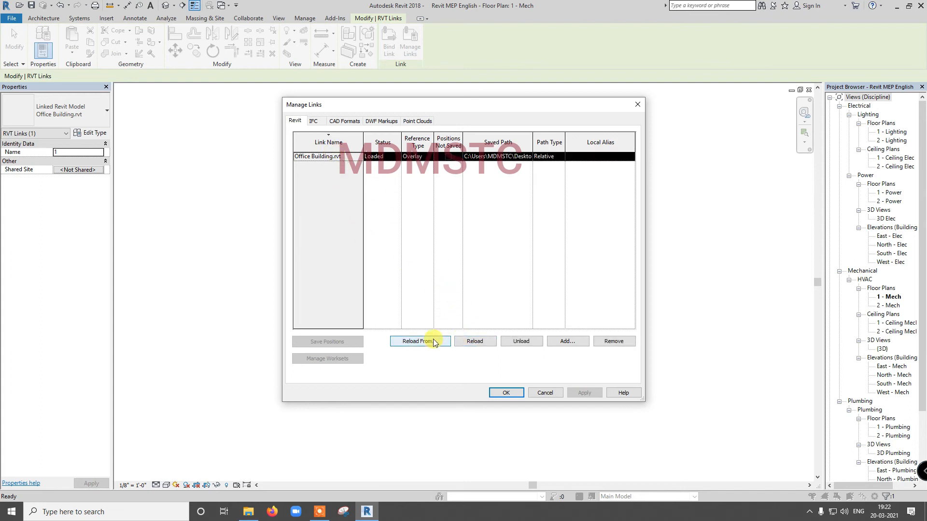
pyautogui.click(516, 342)
pyautogui.click(485, 272)
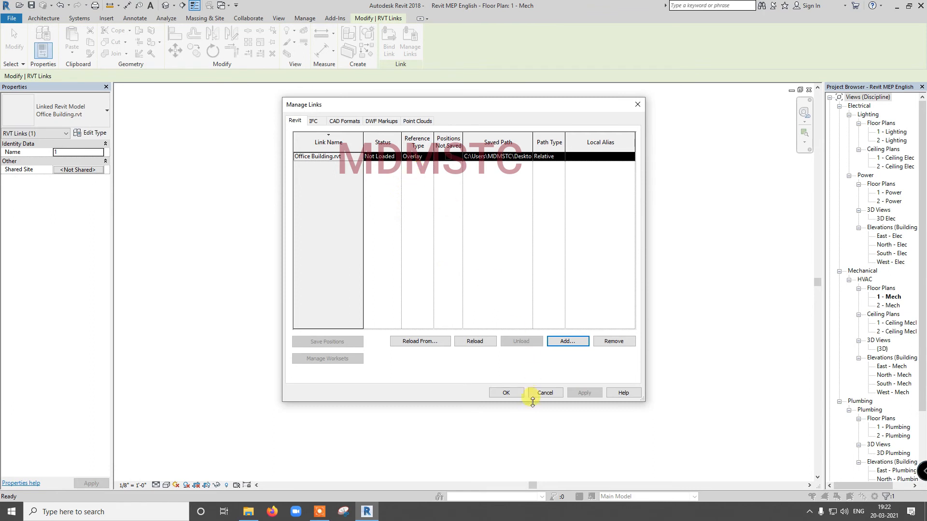
pyautogui.click(506, 393)
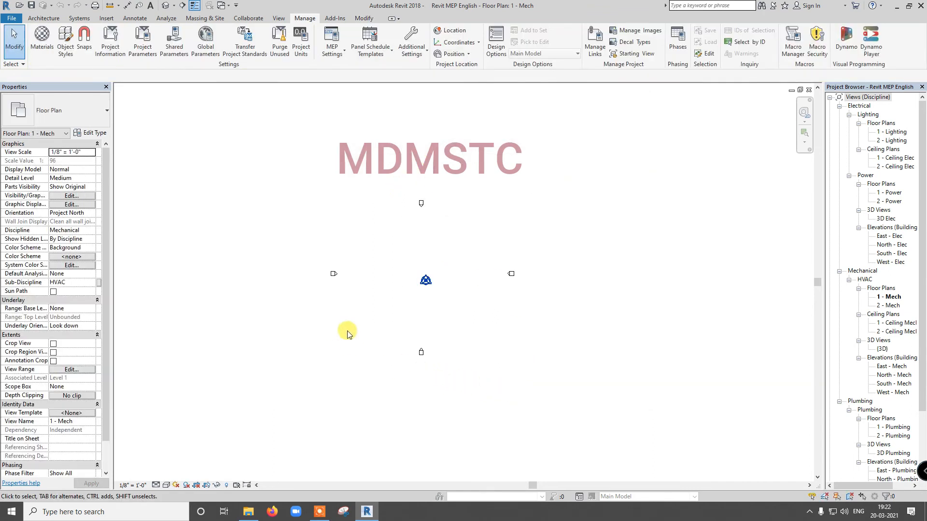
# - Reload the unloaded Office Building link from its saved path
pyautogui.click(590, 45)
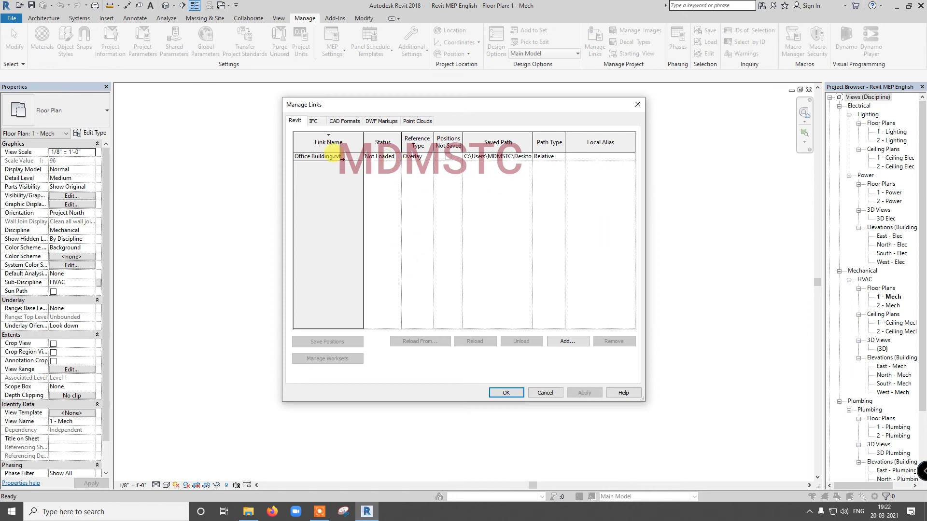
pyautogui.click(341, 157)
pyautogui.click(475, 341)
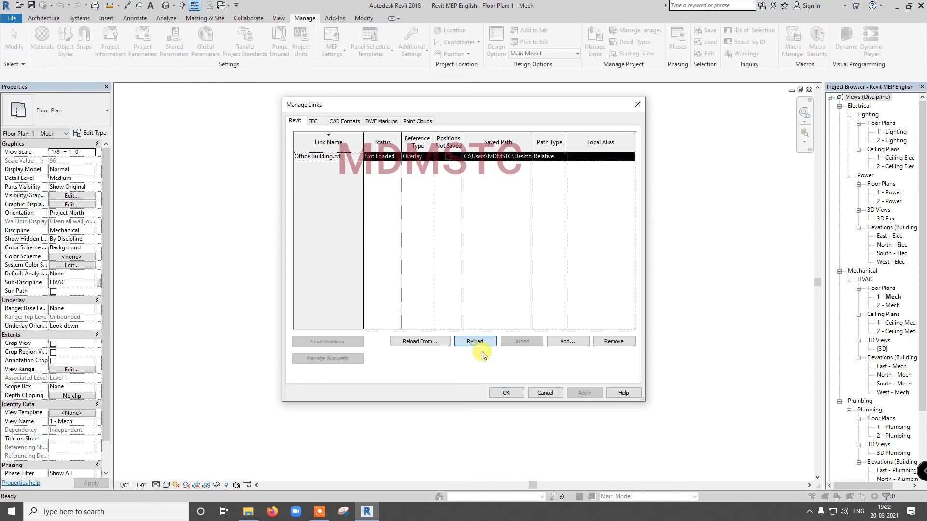
pyautogui.click(507, 393)
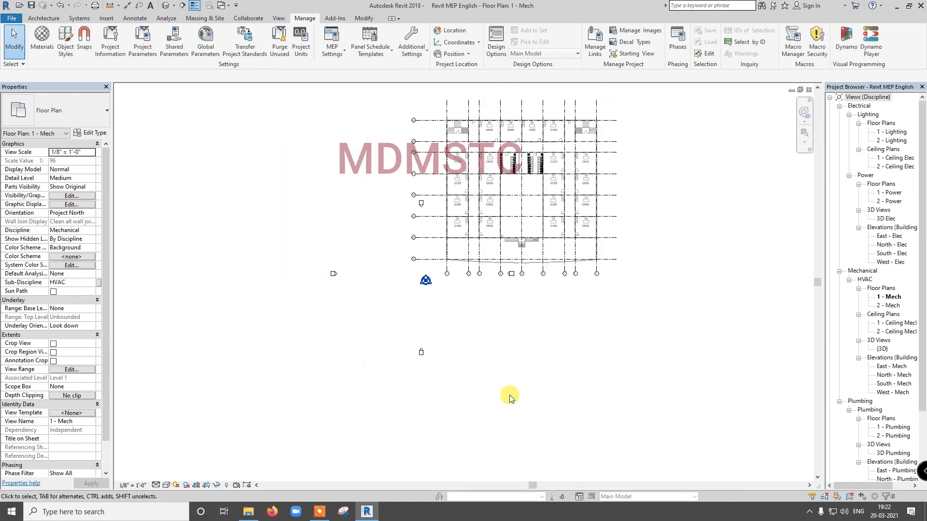
# - Remove the Office Building link from the project through Manage Links
pyautogui.click(446, 192)
pyautogui.click(410, 46)
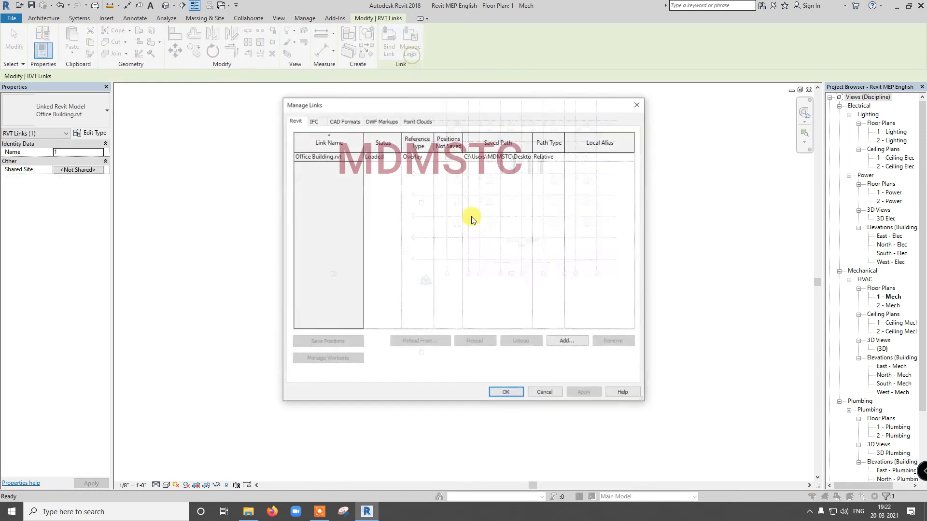
pyautogui.click(337, 157)
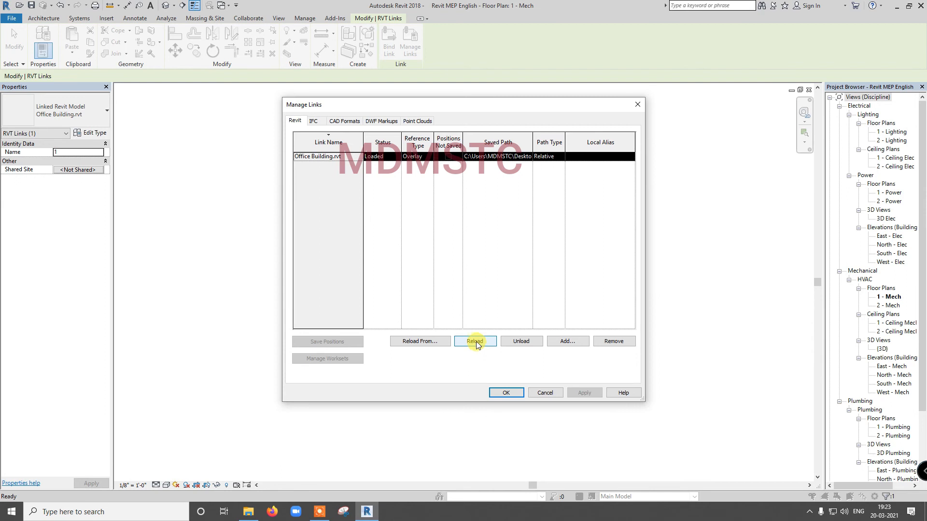
pyautogui.click(602, 342)
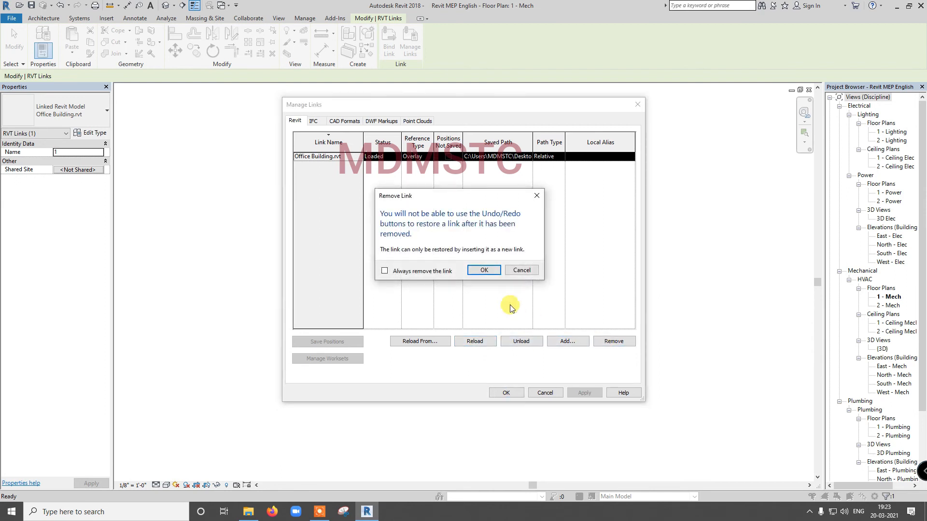
pyautogui.click(481, 270)
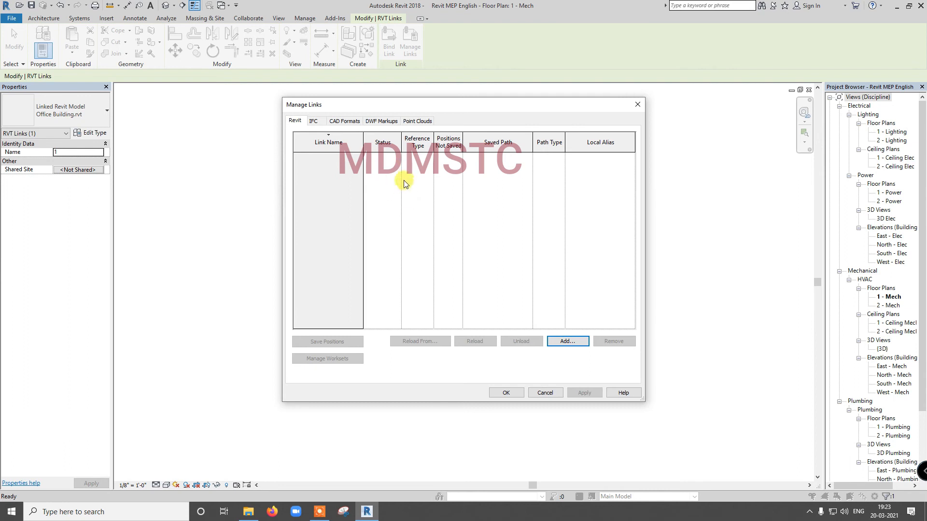
# - Link Office Building.rvt from the desktop again with Auto - Origin to Origin positioning
pyautogui.click(566, 341)
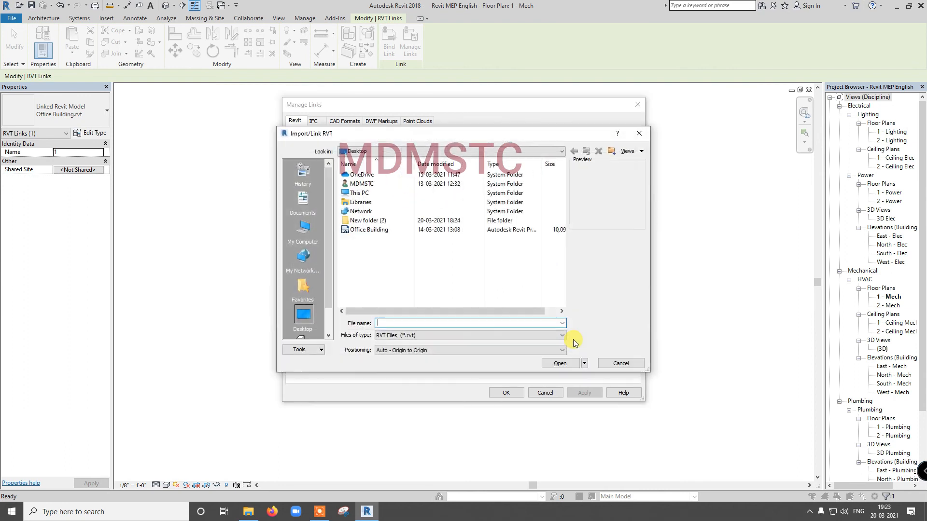
pyautogui.click(369, 230)
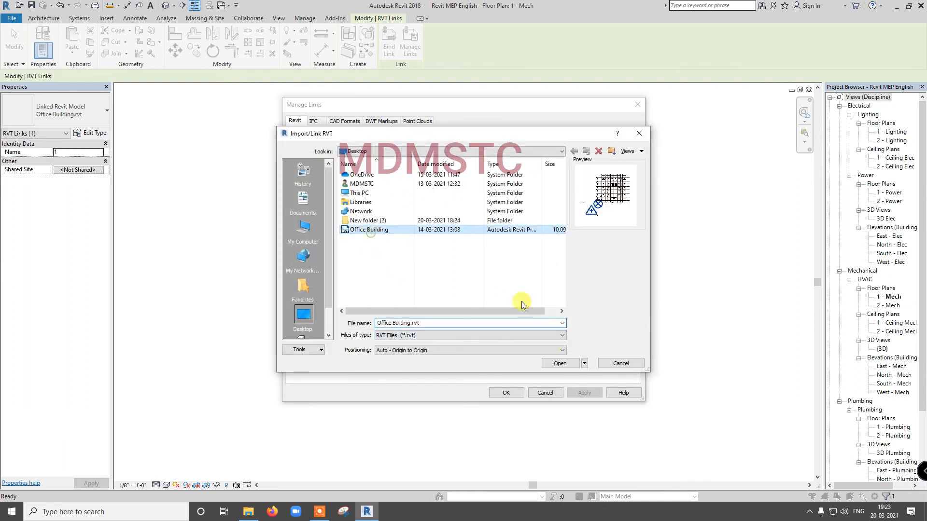
pyautogui.click(560, 362)
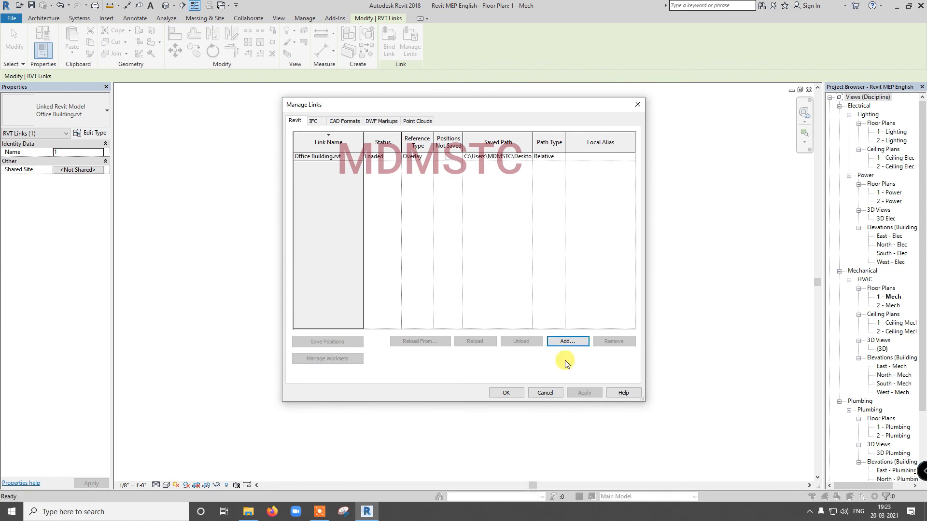
pyautogui.click(516, 392)
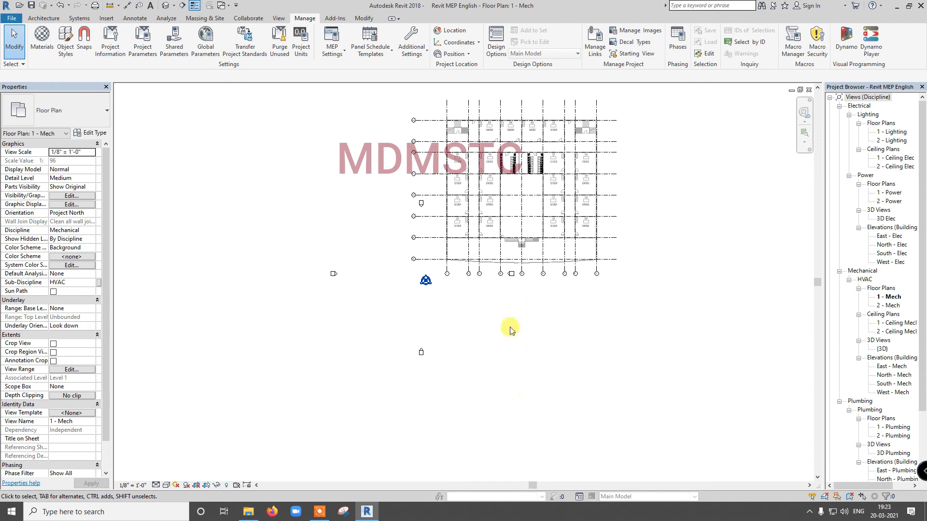
# - Bind the linked Office Building model into the project as a model group
pyautogui.click(543, 248)
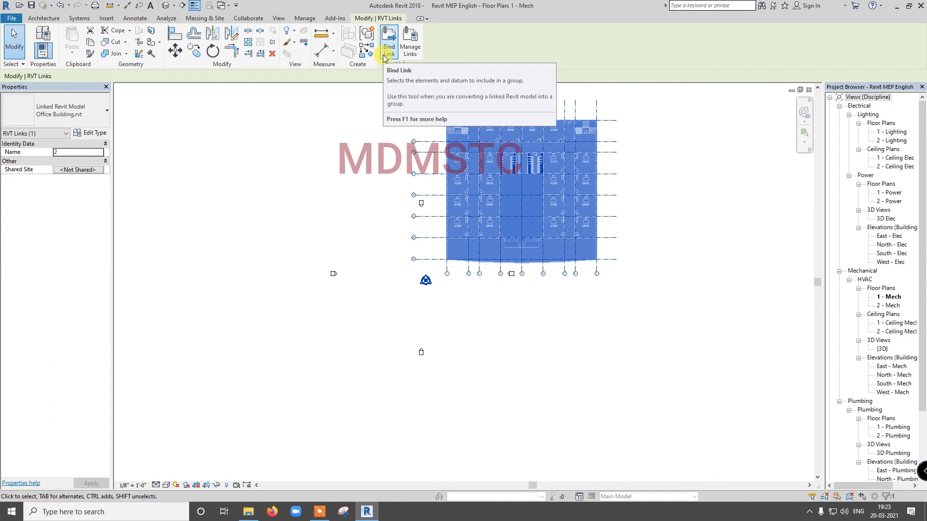
pyautogui.click(385, 58)
pyautogui.click(432, 293)
pyautogui.click(481, 271)
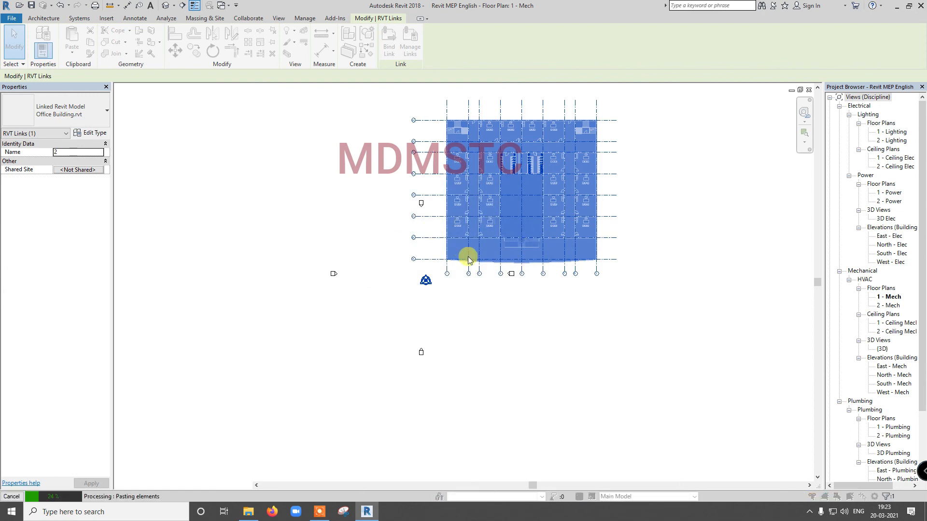
pyautogui.click(486, 298)
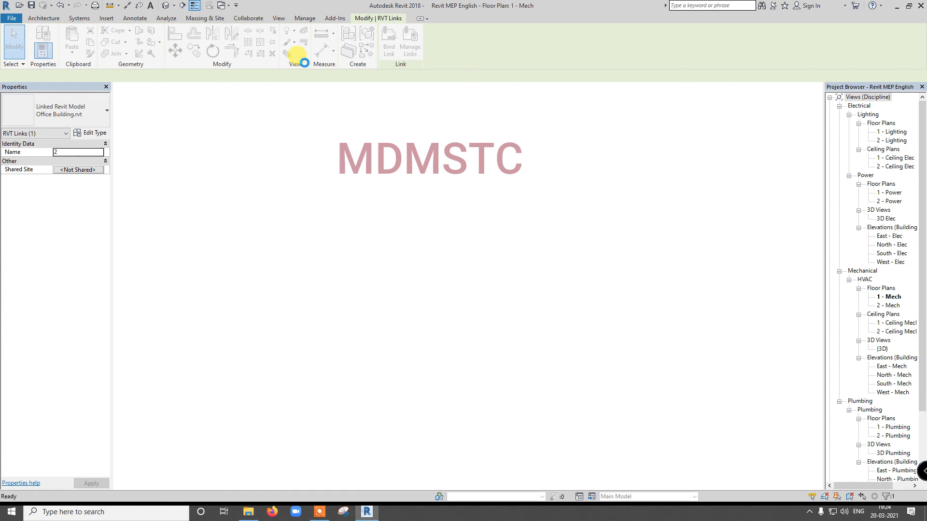
# - Remove the leftover Office Building.rvt link after binding and check the Revit link list in Manage Links
pyautogui.click(304, 19)
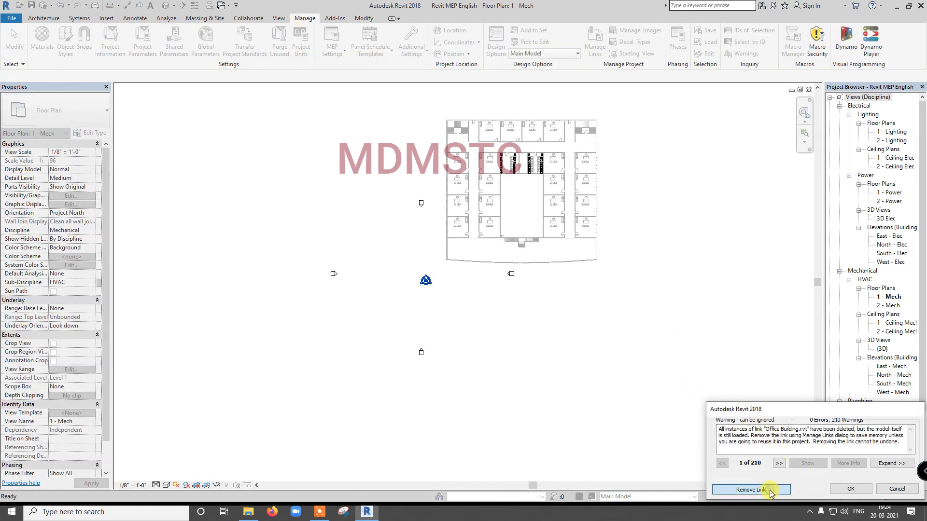
pyautogui.click(850, 489)
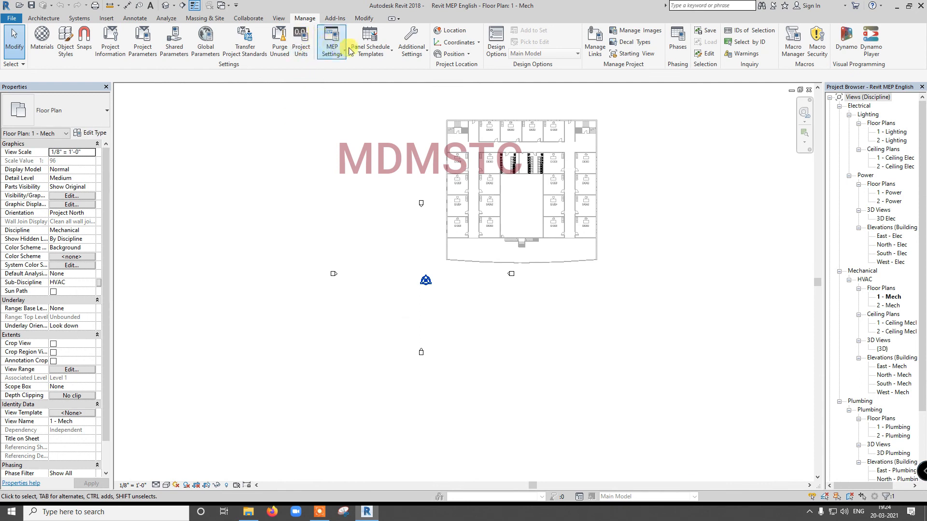
pyautogui.click(594, 41)
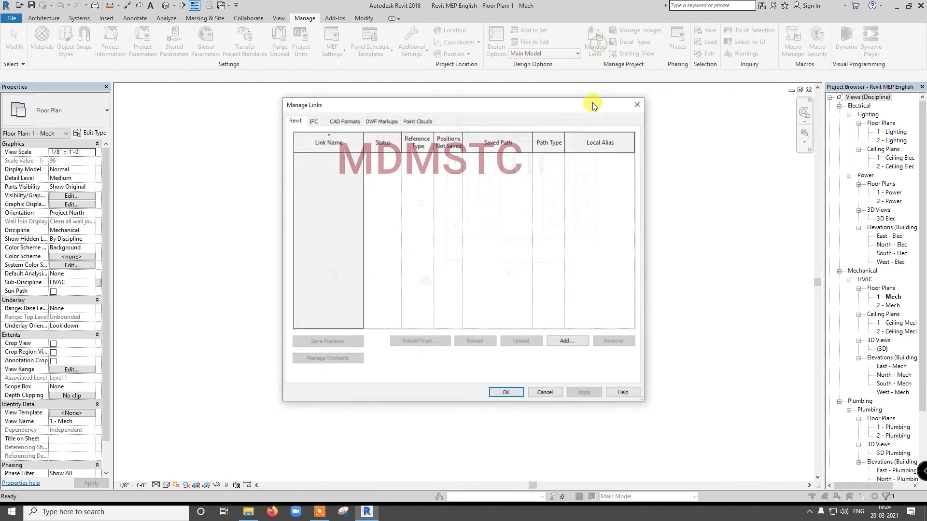
pyautogui.click(513, 393)
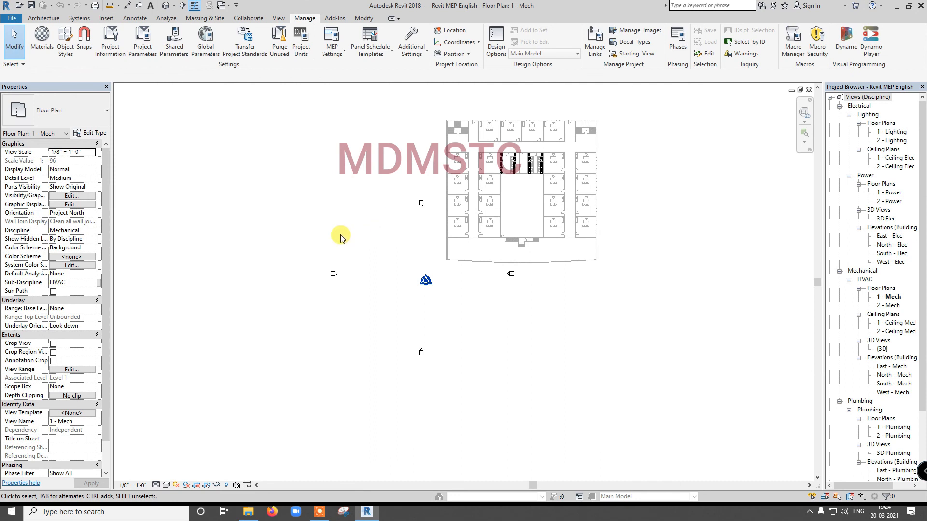
# - Ungroup the bound Office Building model group in the 1 - Mech floor plan into individual elements
pyautogui.click(460, 222)
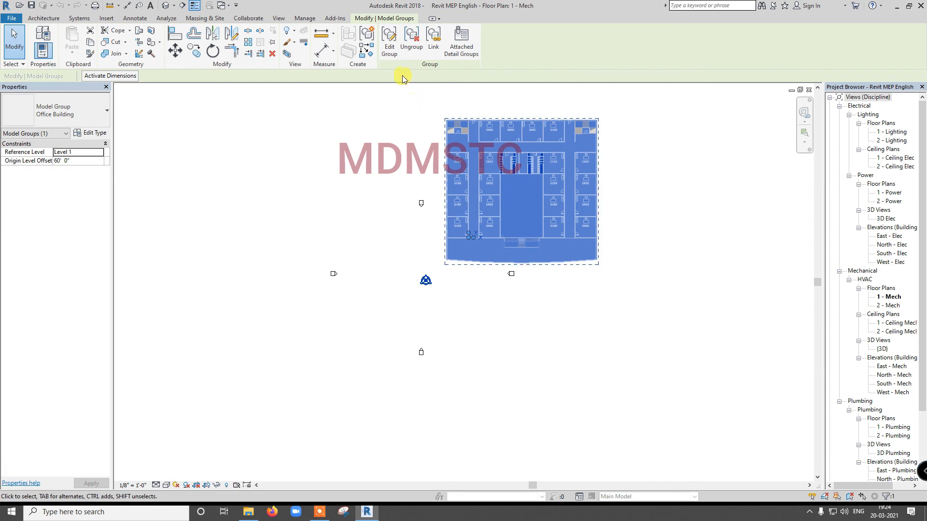
pyautogui.click(412, 41)
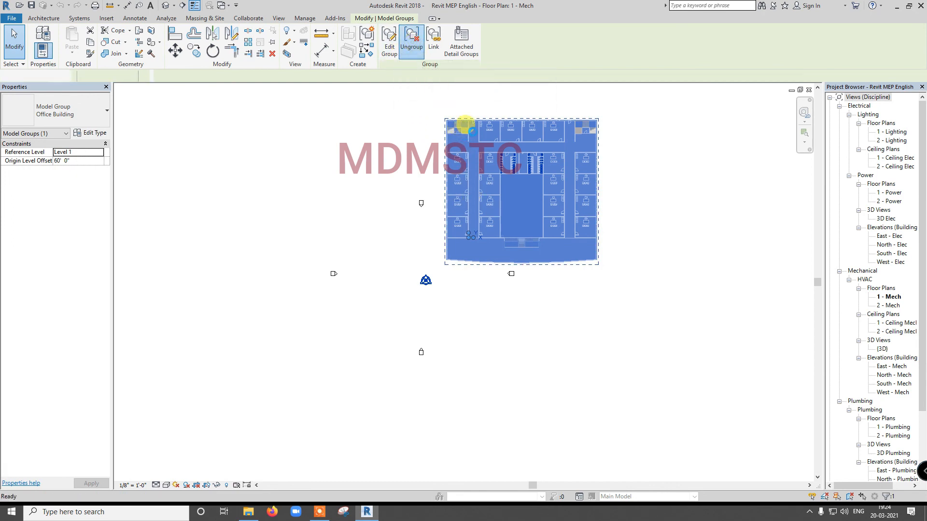
pyautogui.scroll(4, 461, 137)
pyautogui.press('Escape')
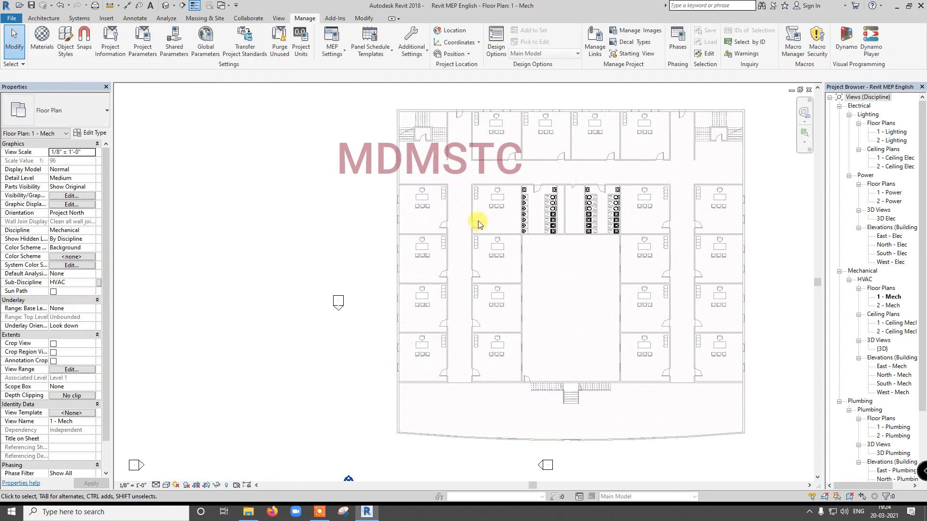
pyautogui.scroll(-2, 493, 370)
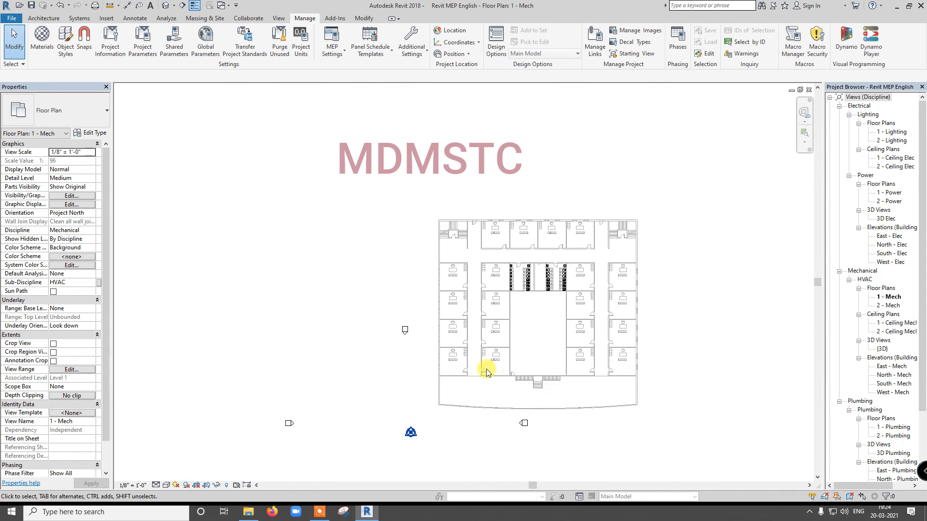